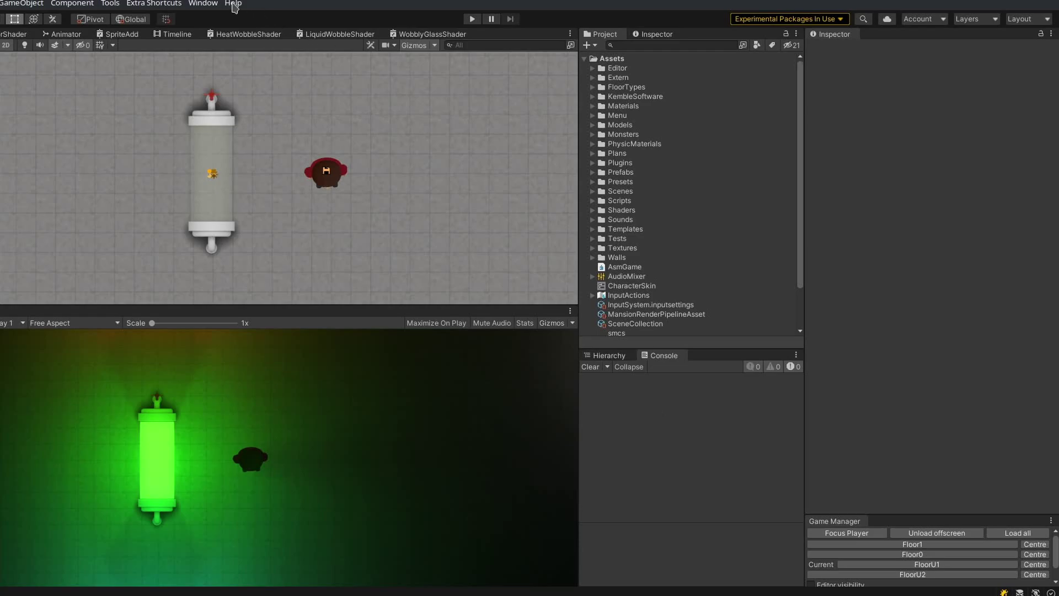
Open Window > Resource Browser so the panel docks beside the Console tab
left_click(212, 5)
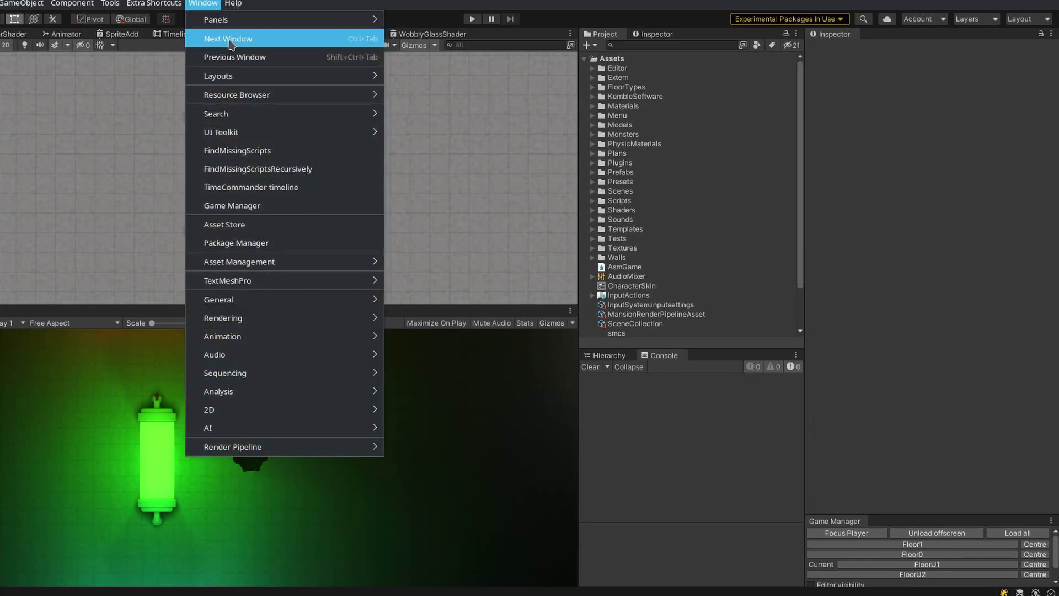
mouse_move(281, 100)
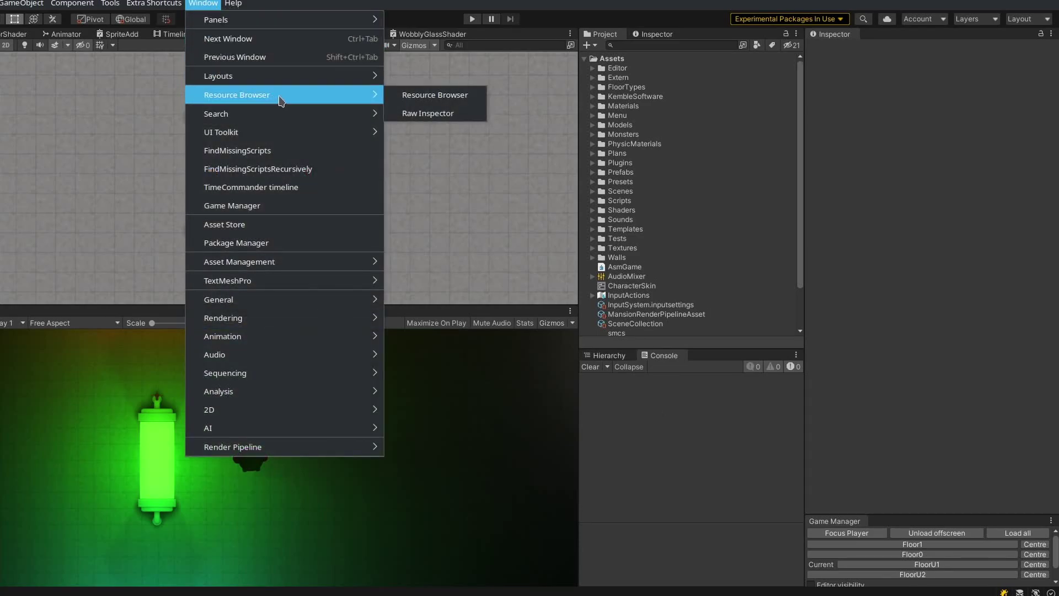
left_click(472, 99)
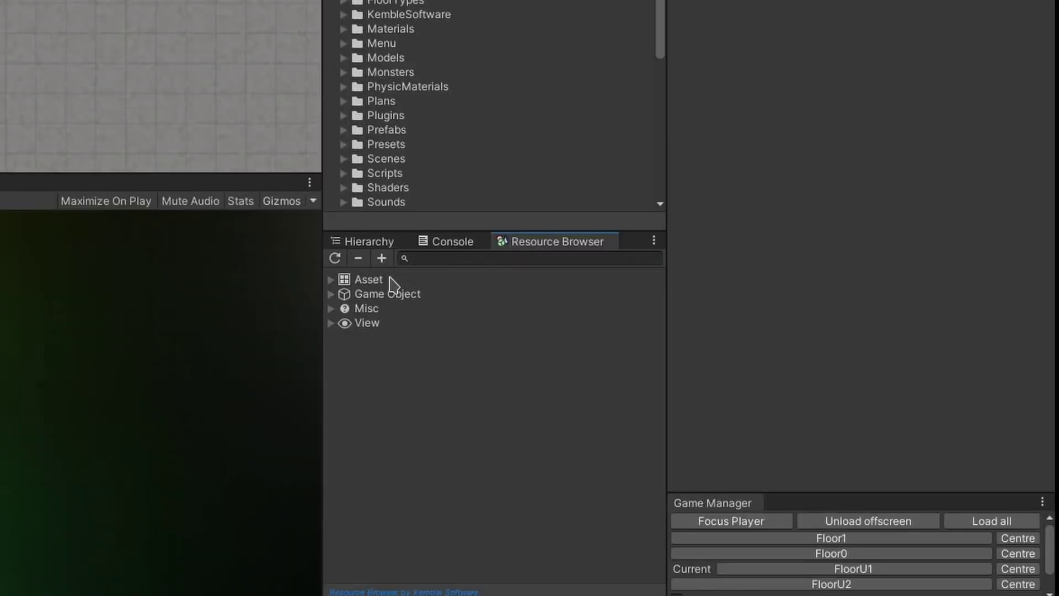
Select the Asset, Game Object, Misc and View root rows to read each group's description
left_click(624, 376)
left_click(624, 384)
left_click(384, 309)
left_click(384, 324)
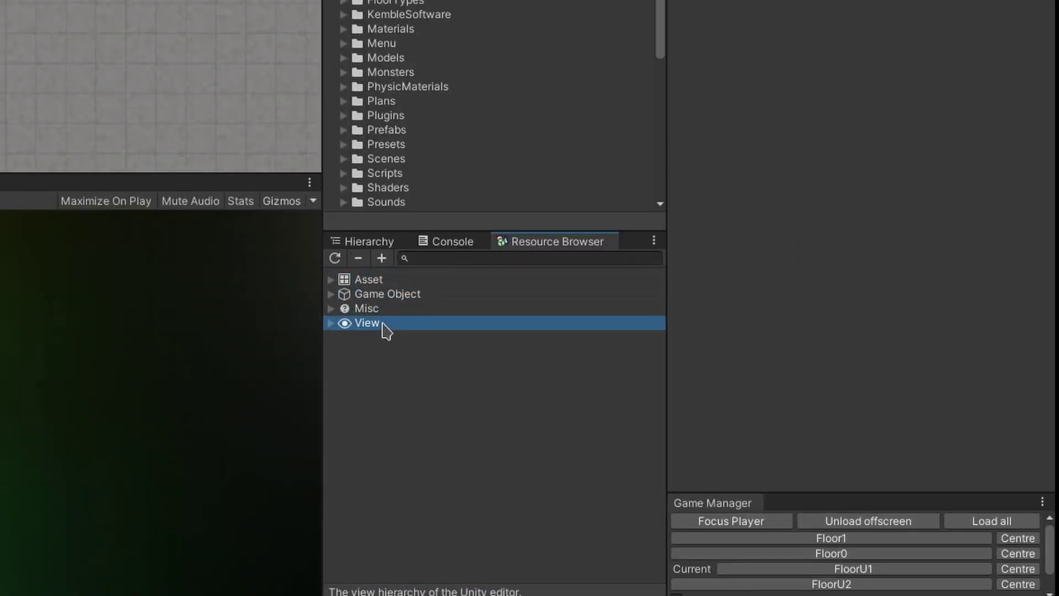
Expand Asset and Assets, then select AudioMixer, InputActions through MansionRenderPipelineAsset, and CharacterSkin.preset
left_click(331, 279)
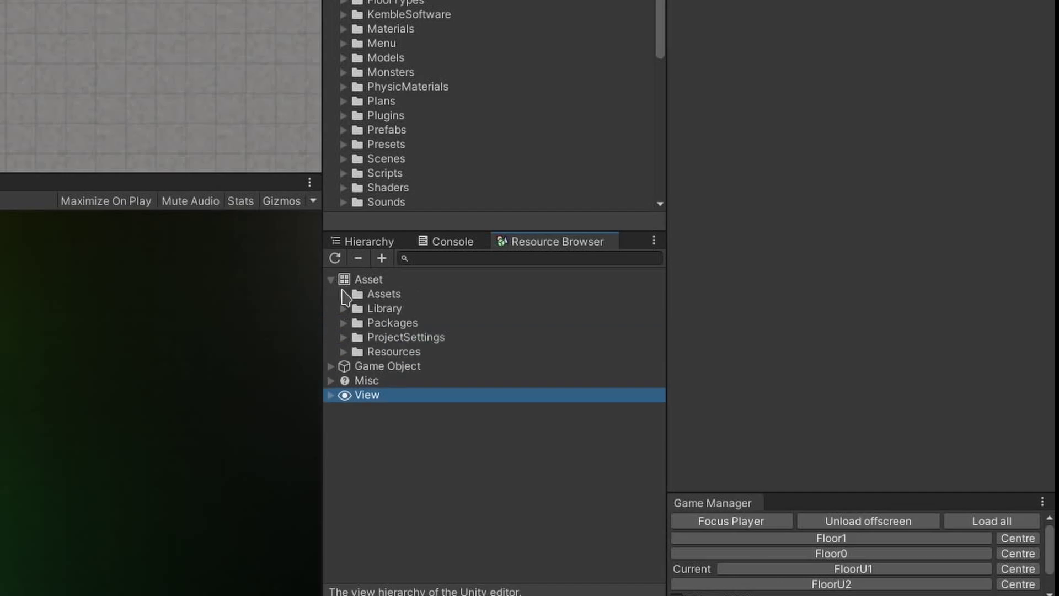
left_click(342, 293)
scroll(373, 379, "down", 3)
scroll(373, 379, "down", 3)
left_click(479, 411)
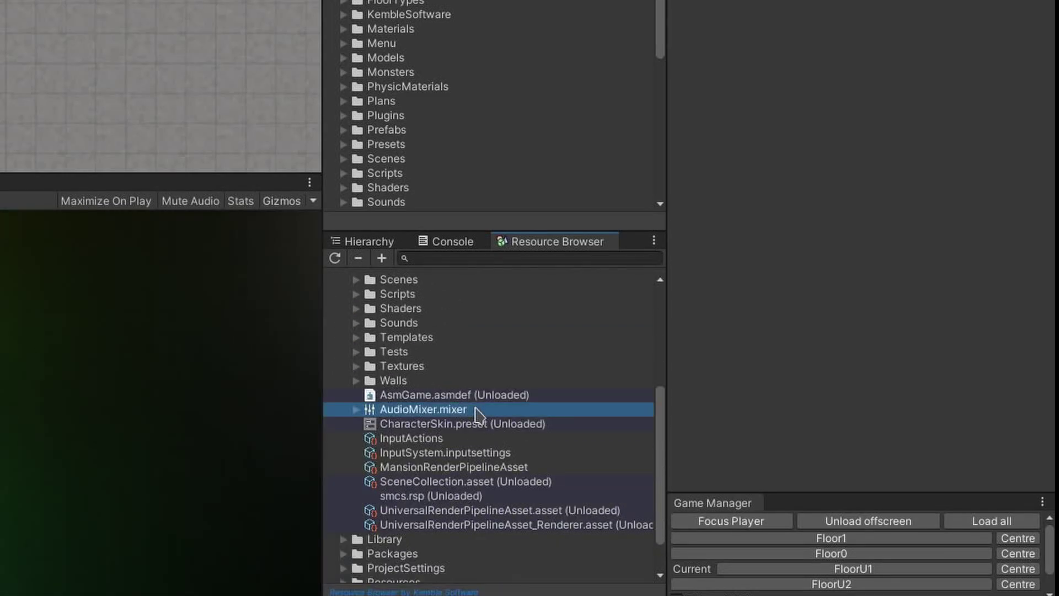
left_click(467, 441)
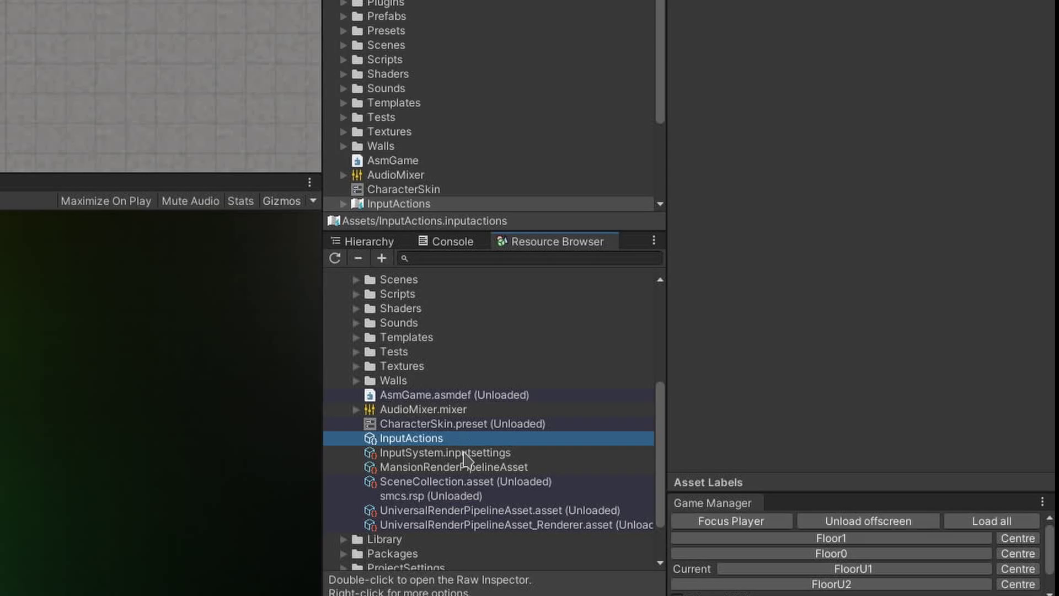
left_click(471, 468)
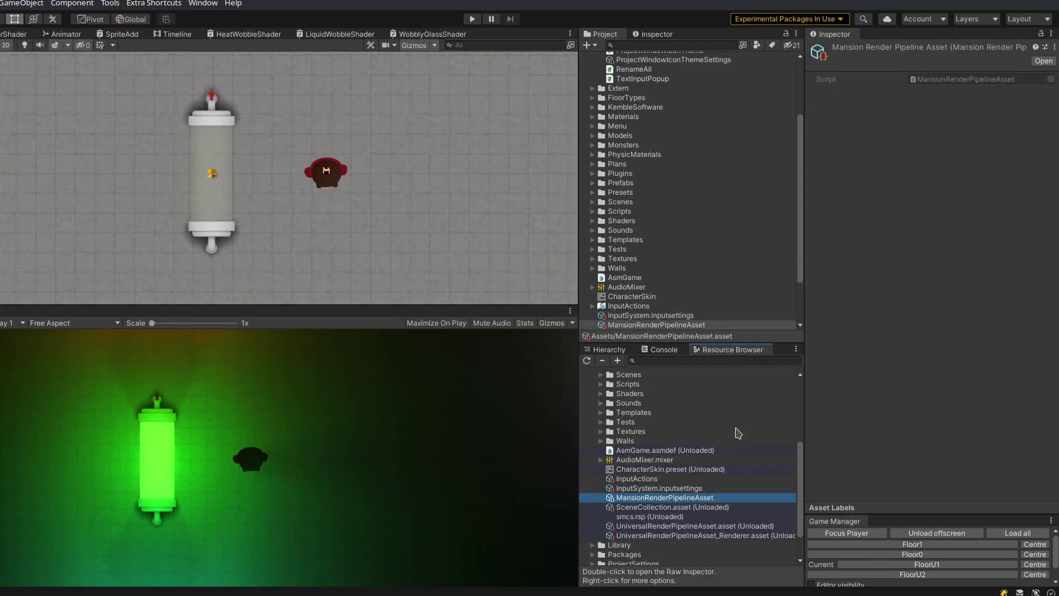
left_click(672, 479, "shift")
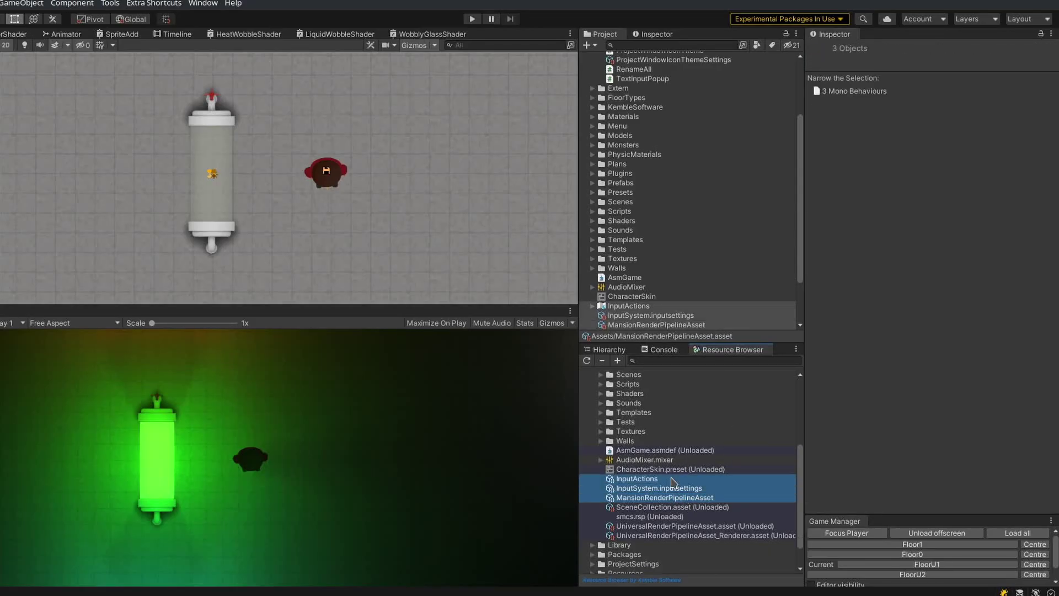
scroll(669, 318, "down", 2)
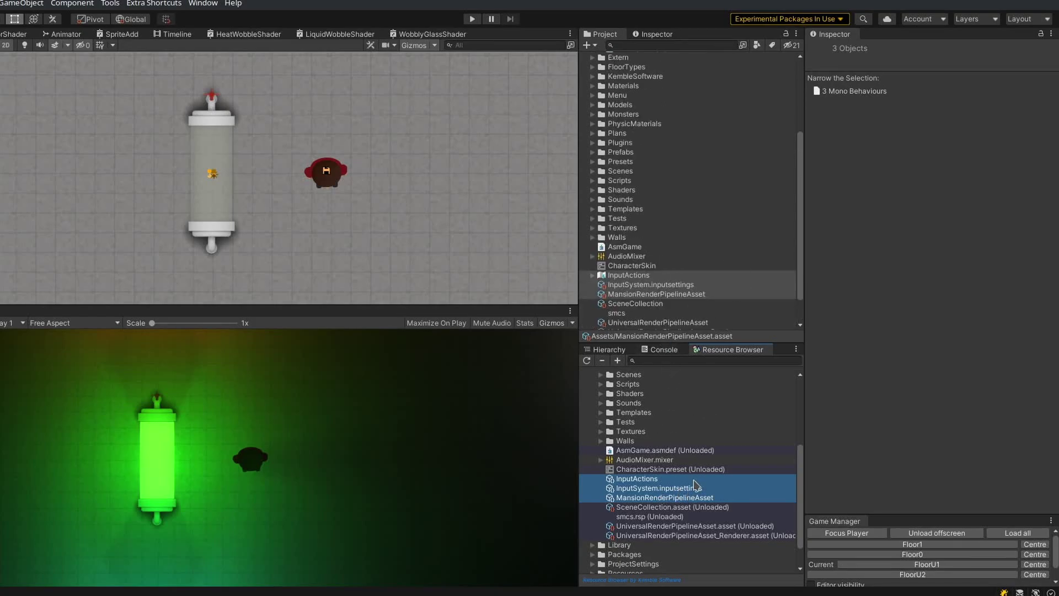
left_click(655, 470)
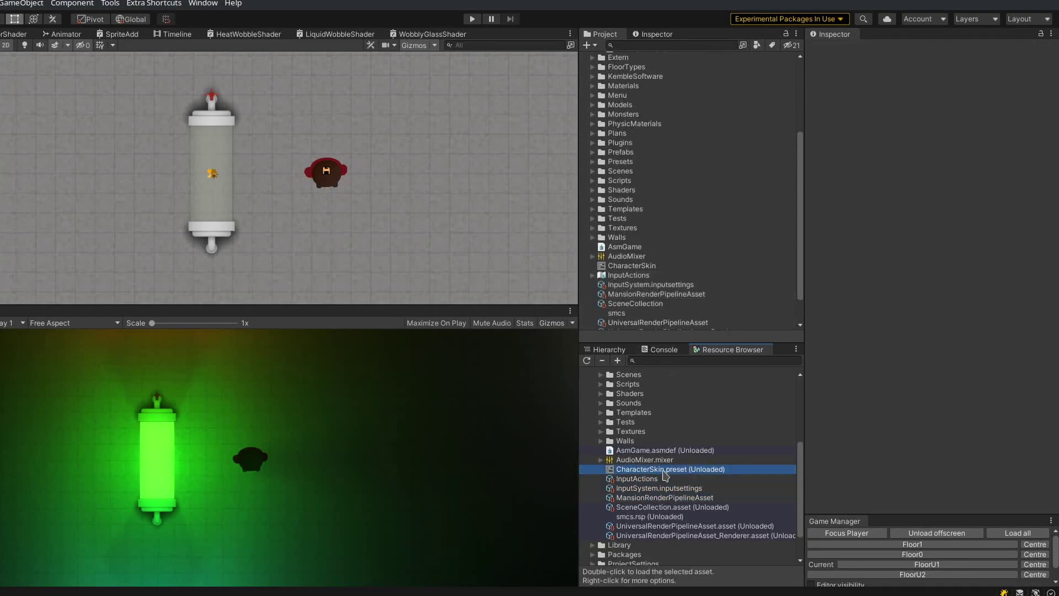
Load CharacterSkin.preset, select its (AssetImporter) entry, then reselect it to show its preset fields
double_click(701, 469)
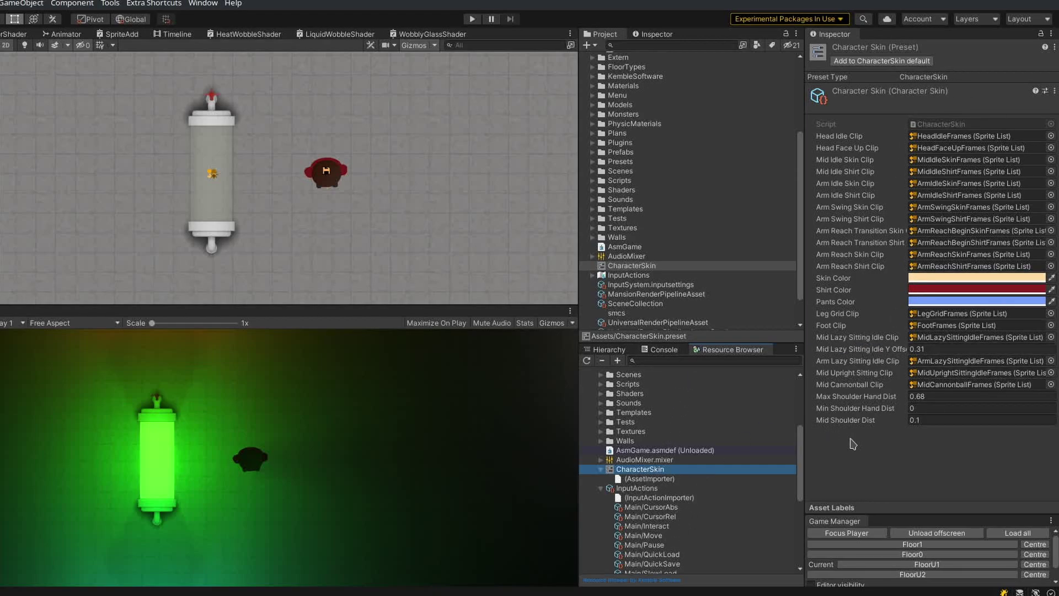
left_click(648, 478)
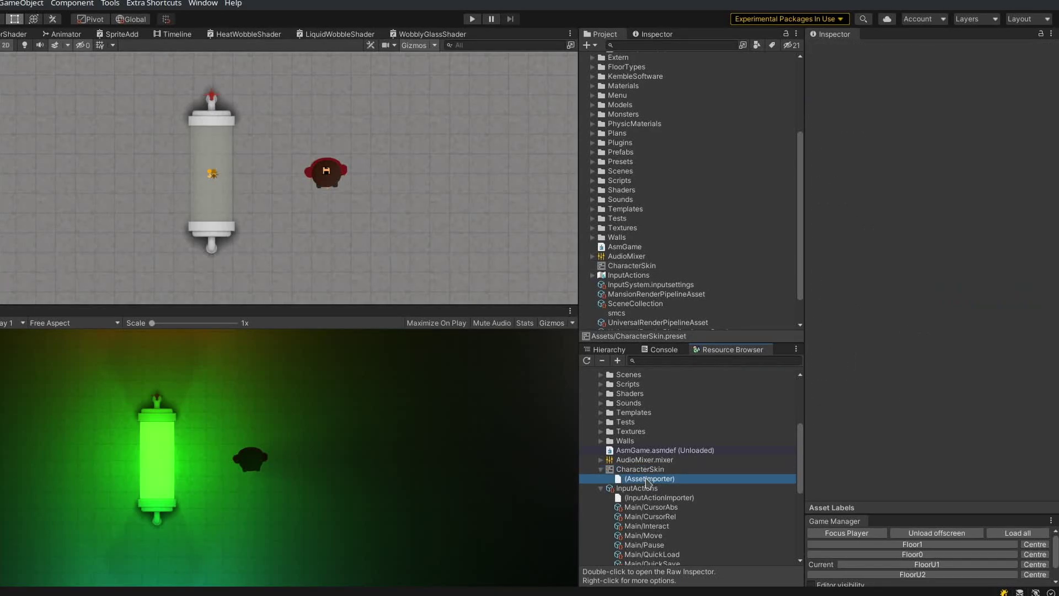
left_click(623, 469)
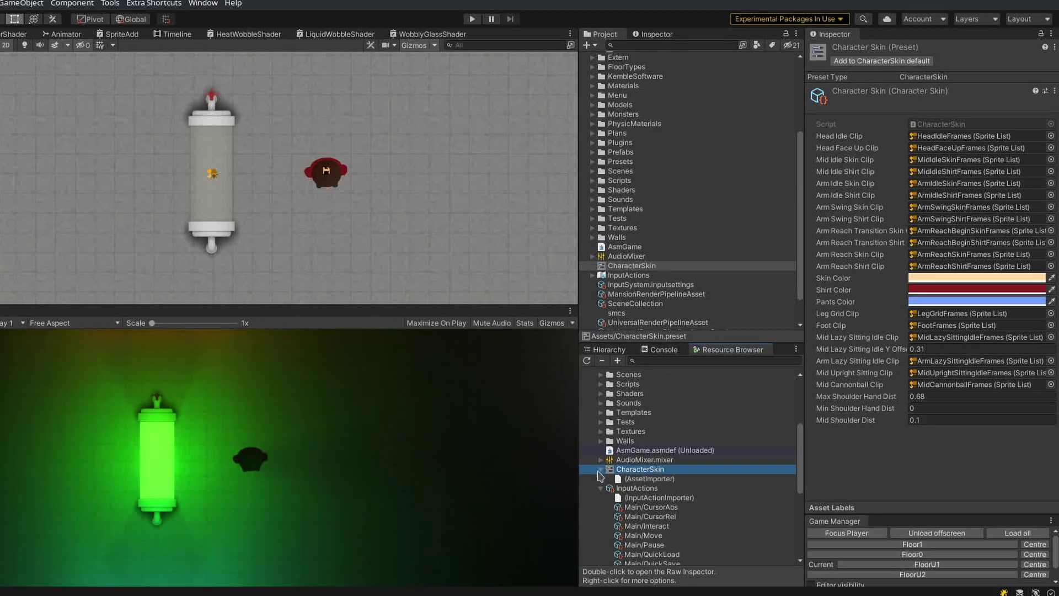
Collapse the CharacterSkin entry and the Assets folder
left_click(600, 469)
scroll(599, 430, "up", 10)
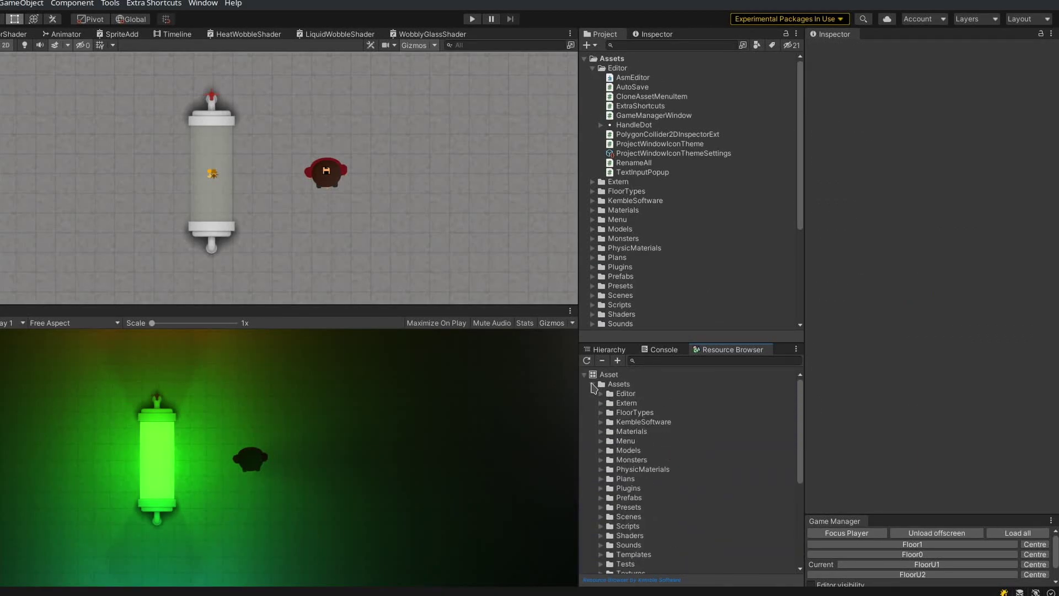
left_click(593, 384)
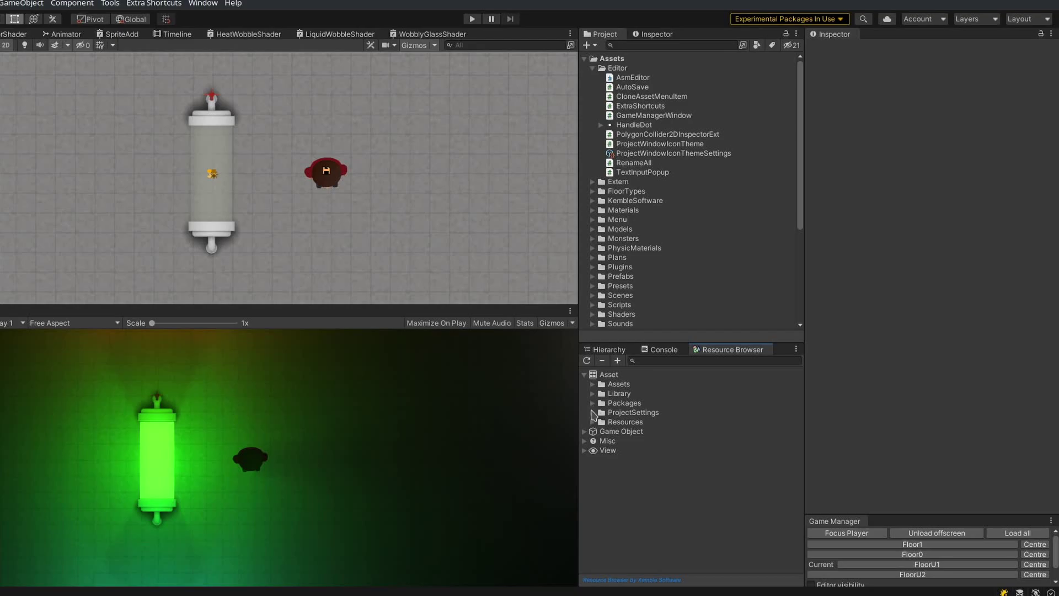
Expand ProjectSettings and view GraphicsSettings, then QualitySettings, in the Inspector
left_click(592, 413)
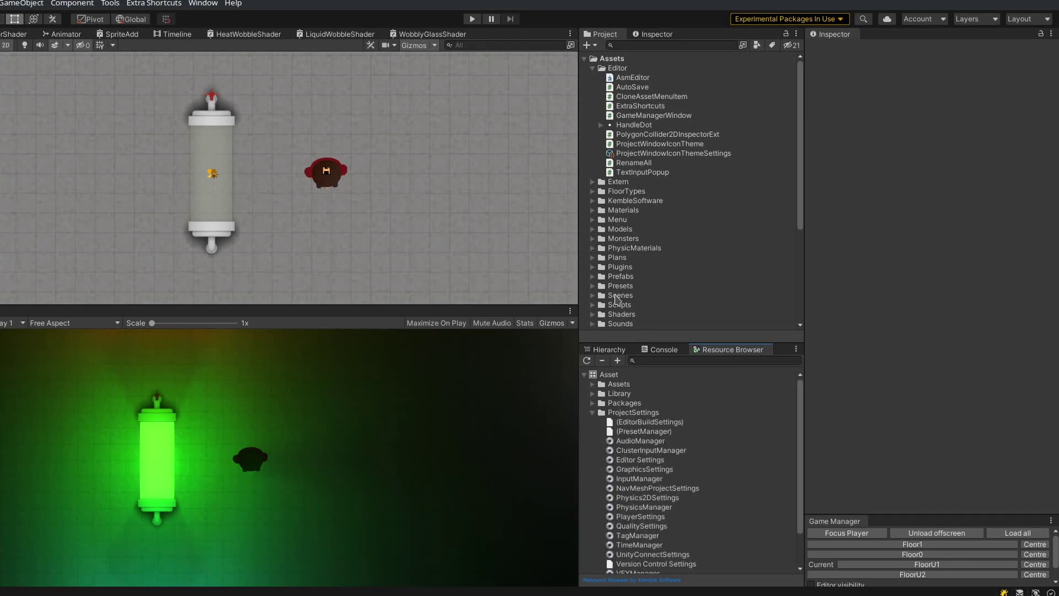
scroll(652, 190, "down", 5)
scroll(652, 194, "up", 10)
scroll(661, 469, "down", 1)
left_click(659, 463)
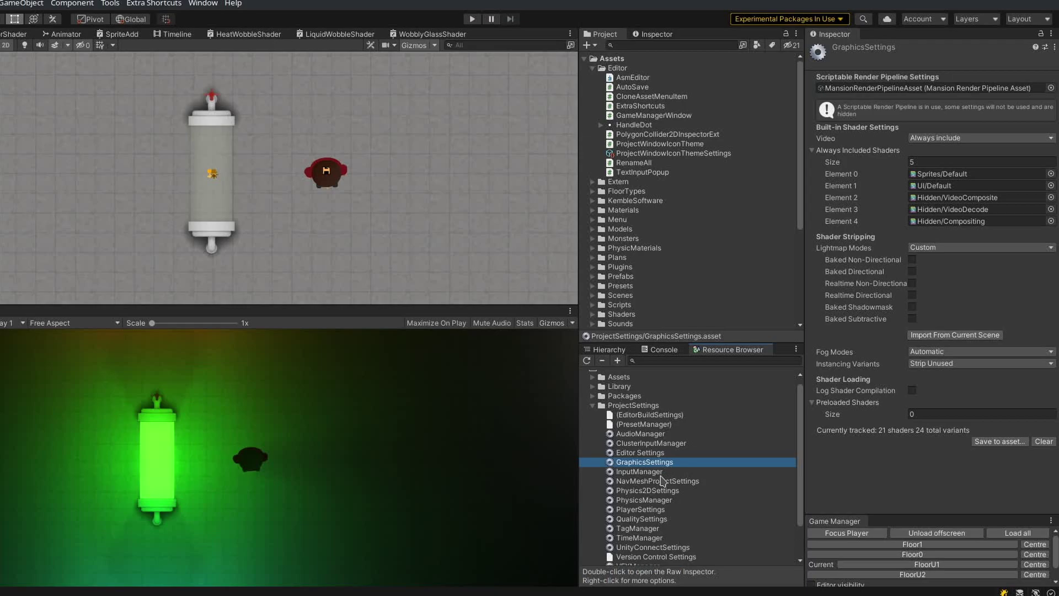
left_click(660, 481)
left_click(662, 518)
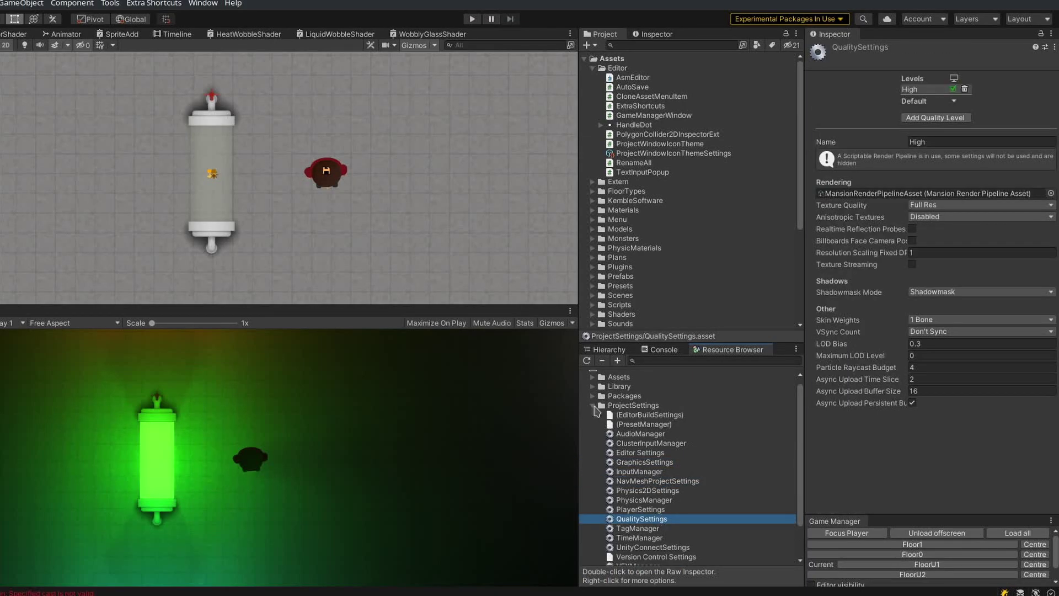
Collapse ProjectSettings and expand Library, the unity editor resources bundle and its icons folder
left_click(592, 406)
left_click(588, 396)
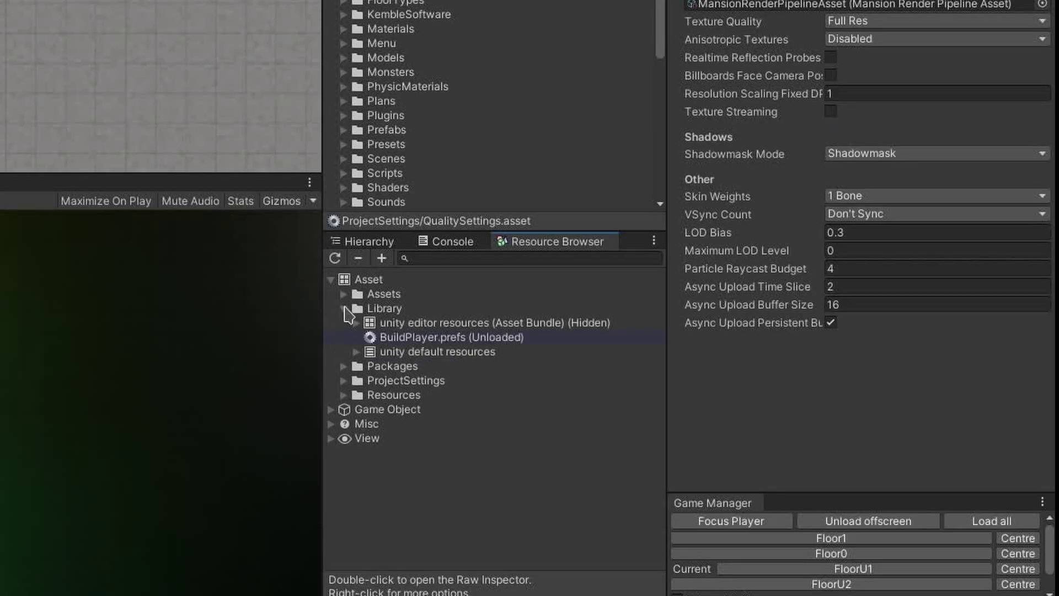
left_click(448, 325)
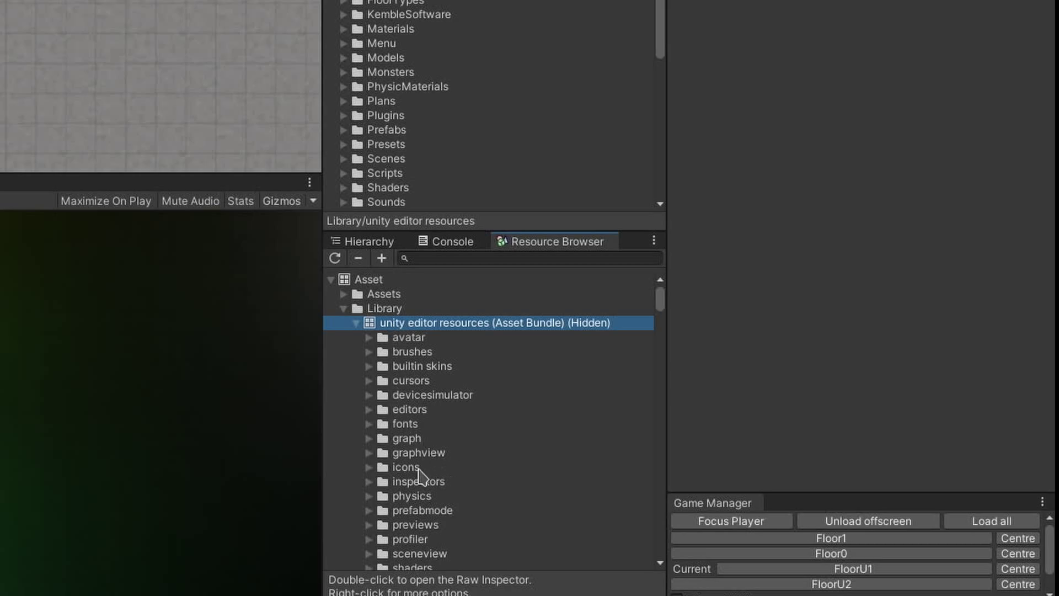
left_click(368, 467)
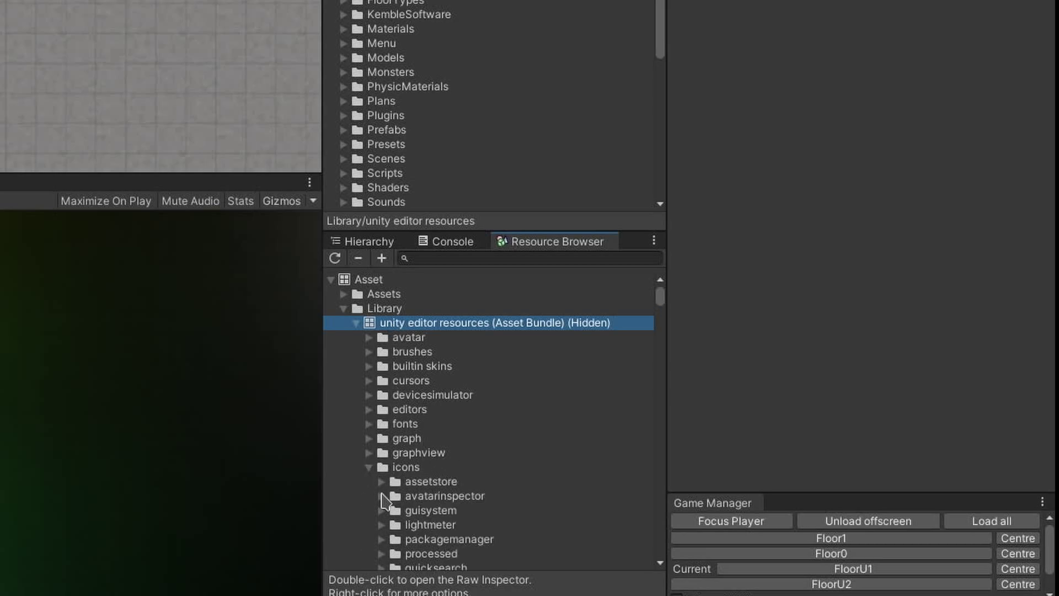
scroll(385, 485, "down", 6)
scroll(449, 480, "up", 3)
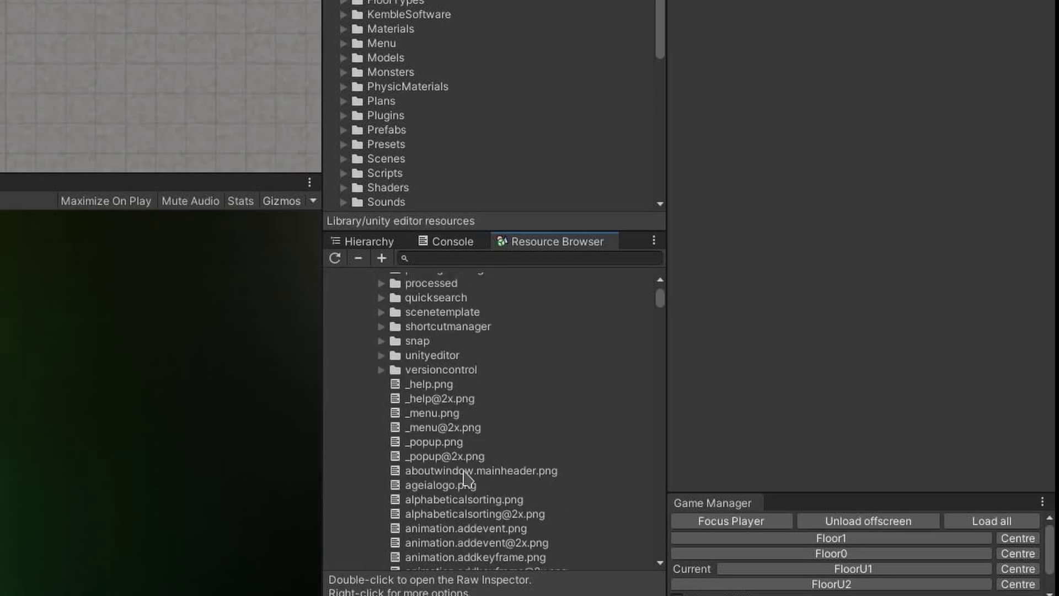
Select and load _help.png so it appears as _Help (Hidden)
left_click(451, 386)
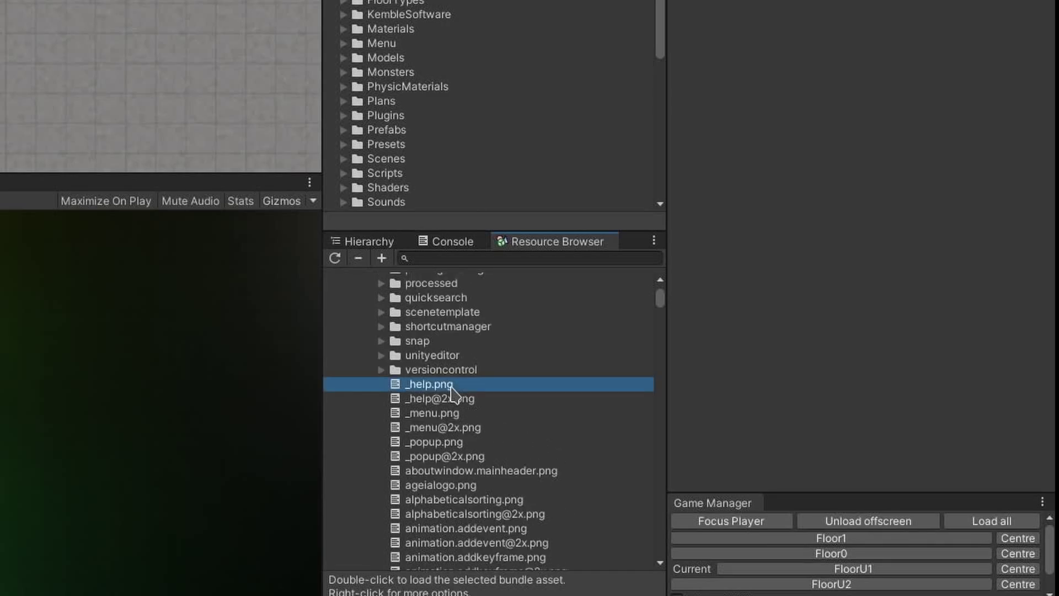
double_click(452, 386)
left_click(465, 389)
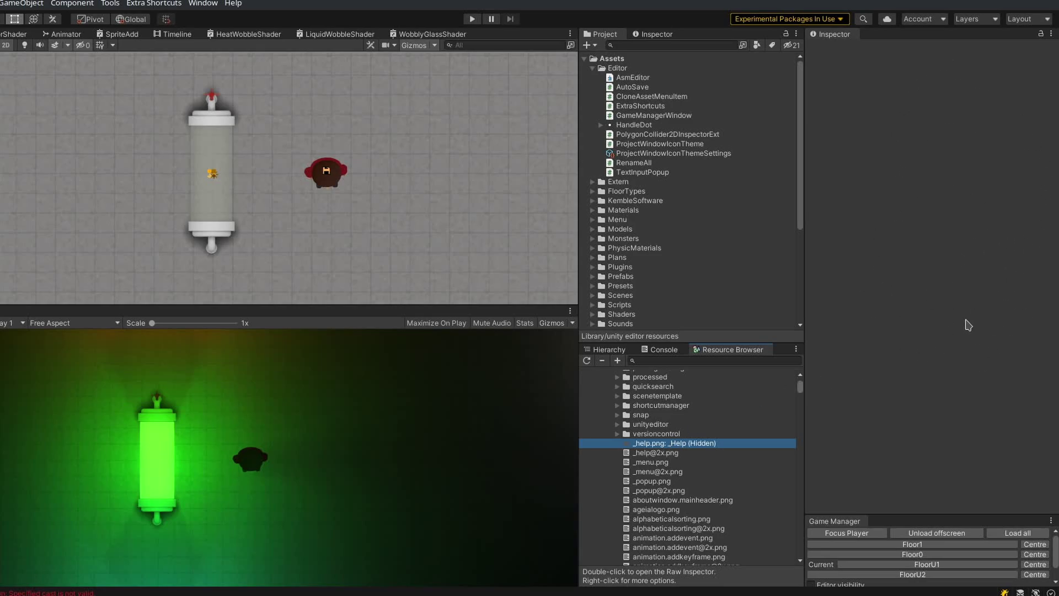
Open _help.png's raw properties and set its Object Hide Flags to Hide And Dont Save
double_click(694, 448)
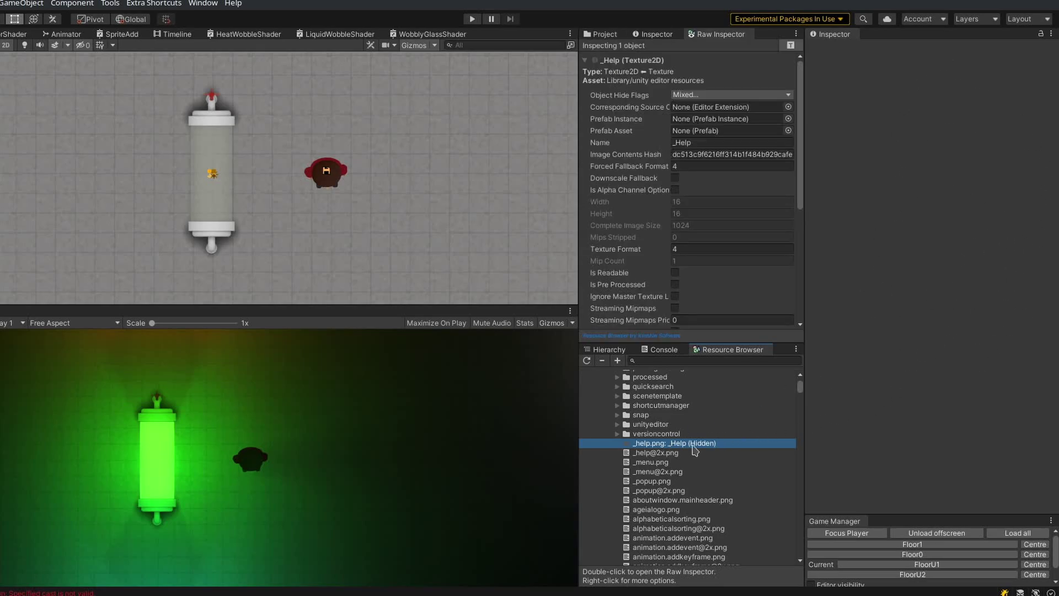
left_click(715, 42)
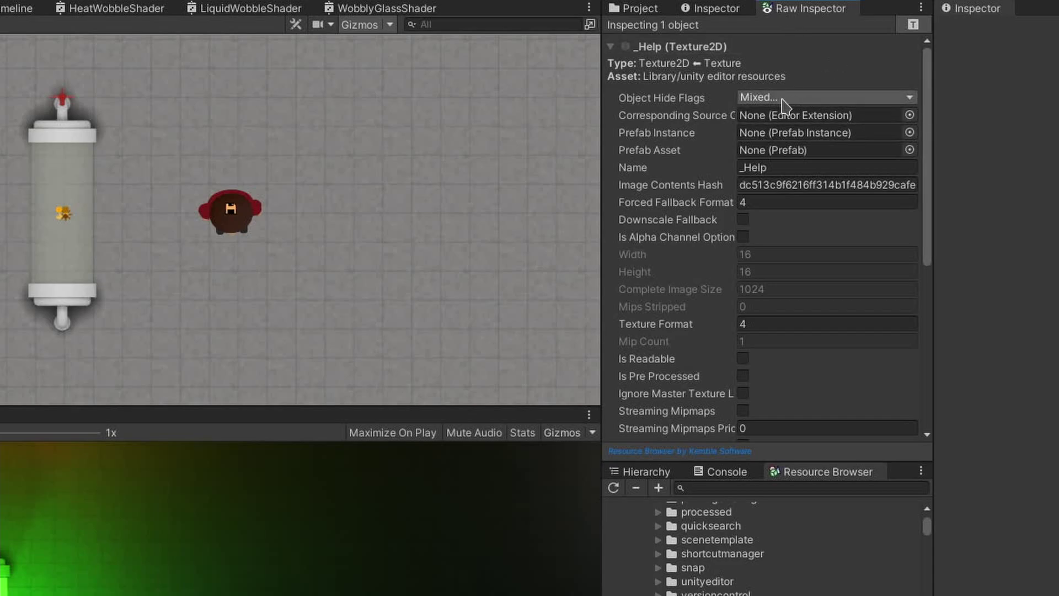
left_click(662, 101)
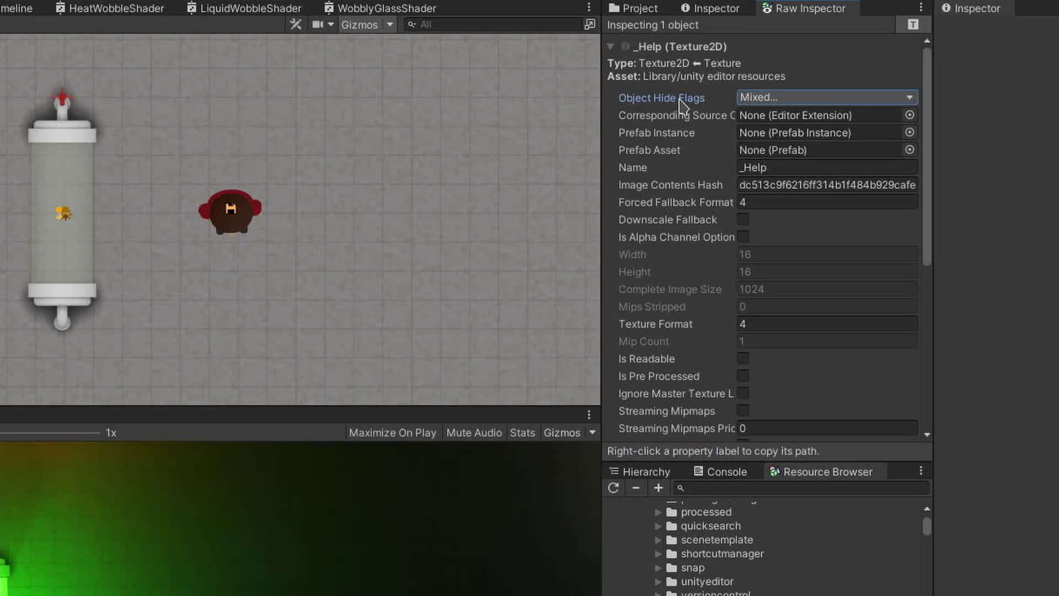
left_click(793, 102)
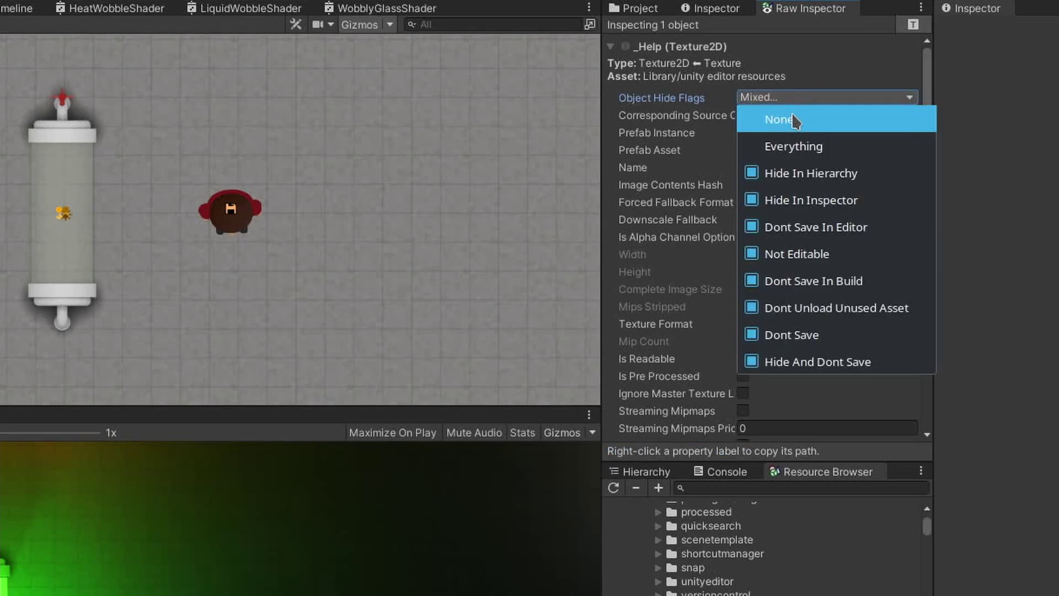
left_click(814, 201)
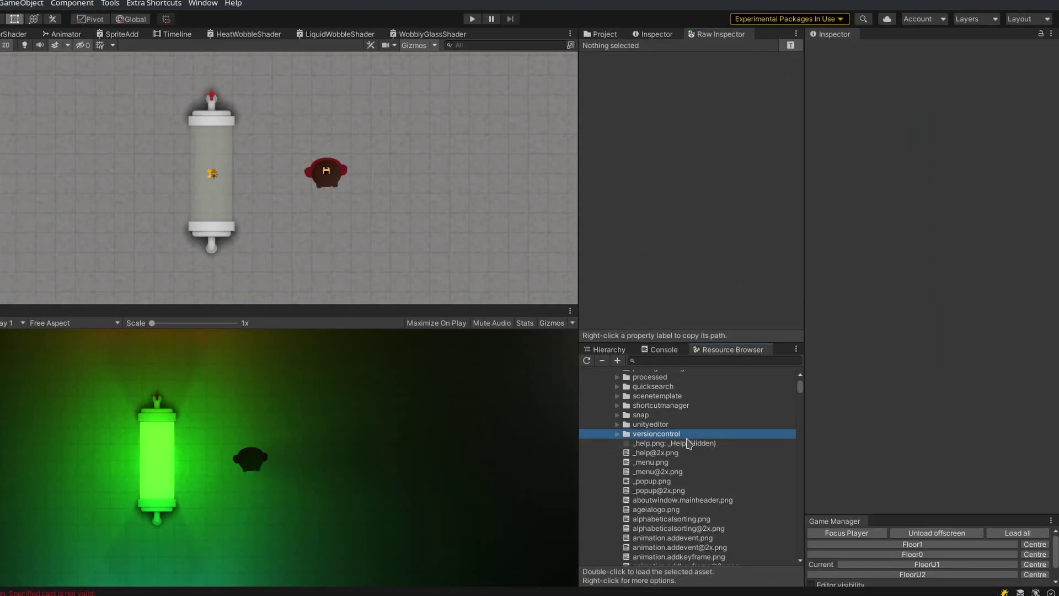
left_click(685, 444)
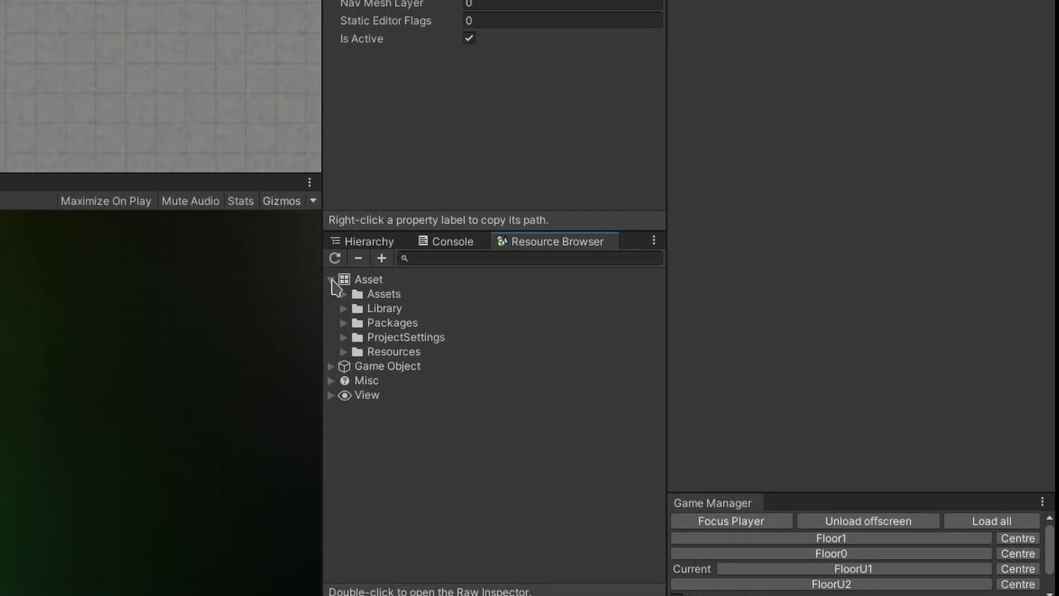
Collapse Asset, expand Game Object and select the scene groups from (No Scene) through TunnelsCommon
left_click(584, 374)
left_click(585, 383)
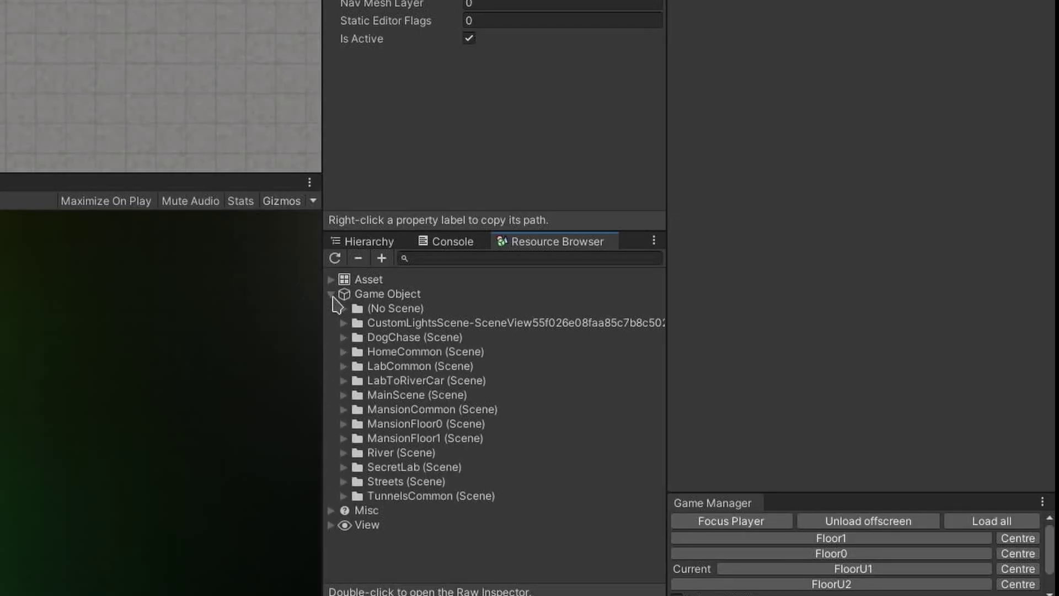
left_click(389, 308)
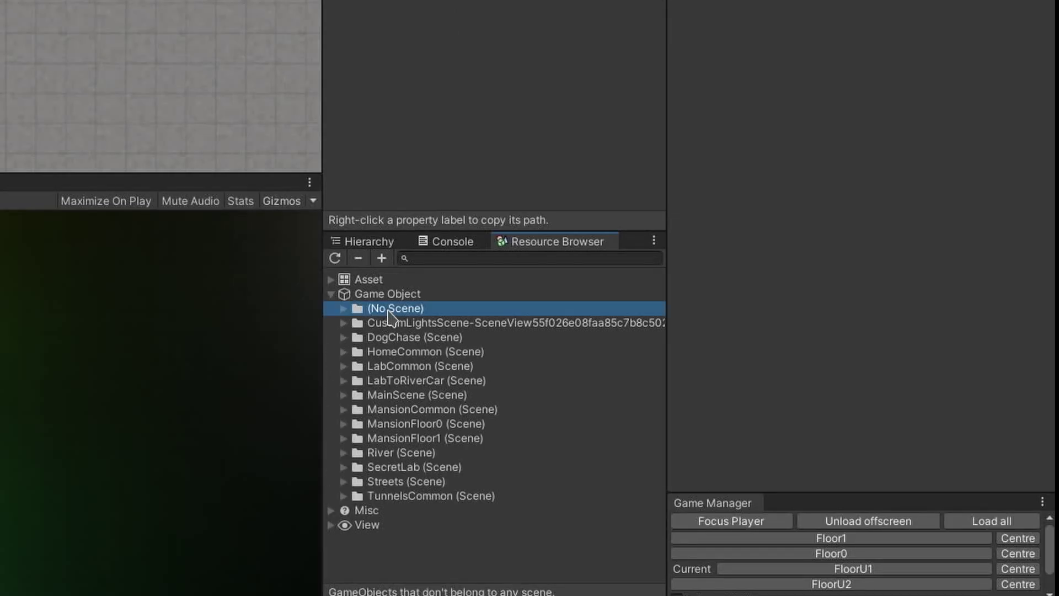
left_click(419, 496, "shift")
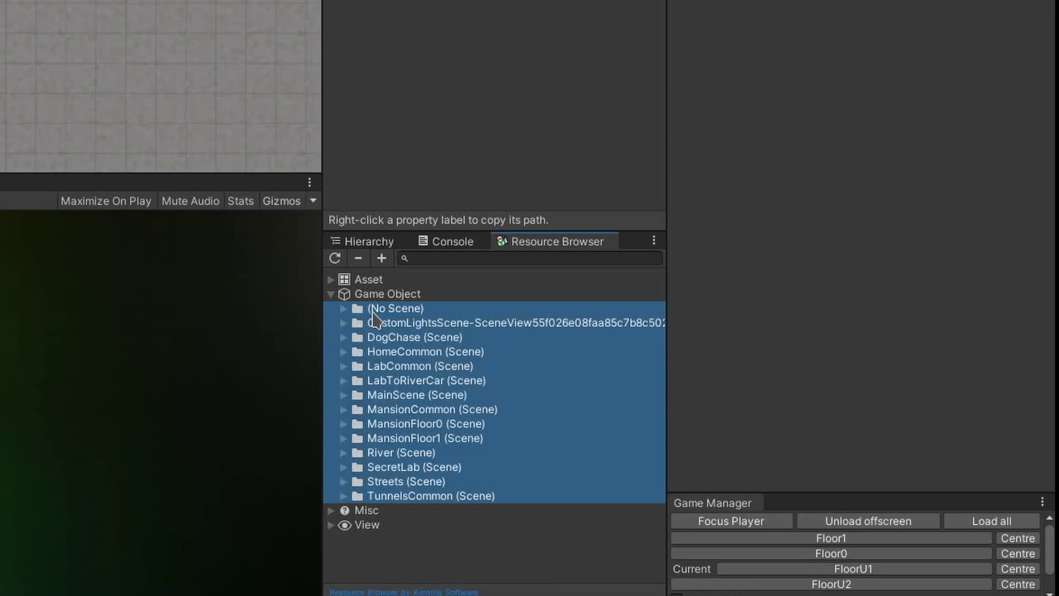
left_click(373, 310)
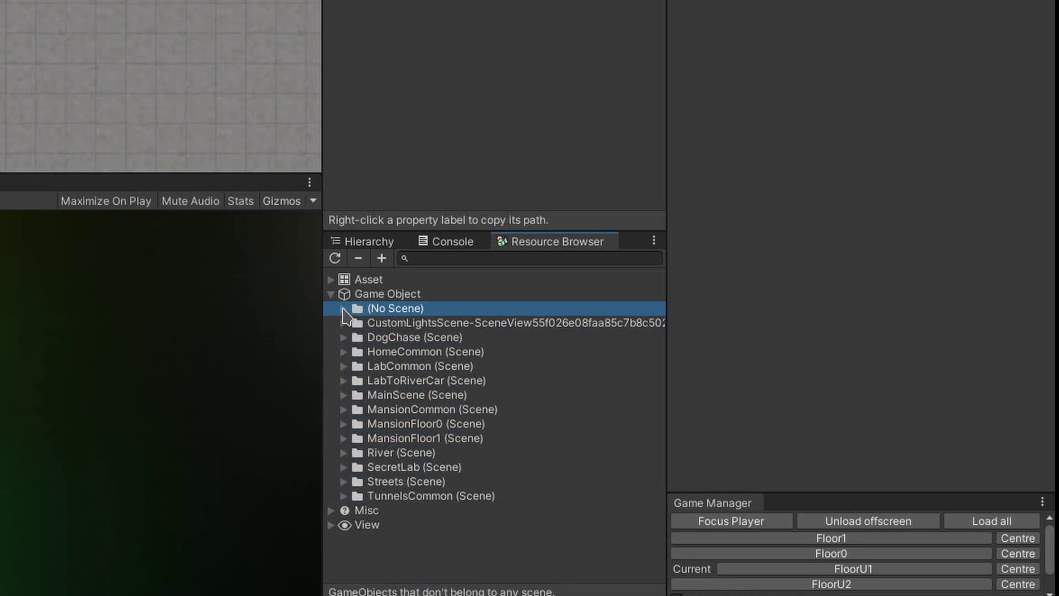
Expand (No Scene), inspect SceneCamera and IKEditorManagerHelper, then collapse it again
left_click(343, 308)
left_click(415, 350)
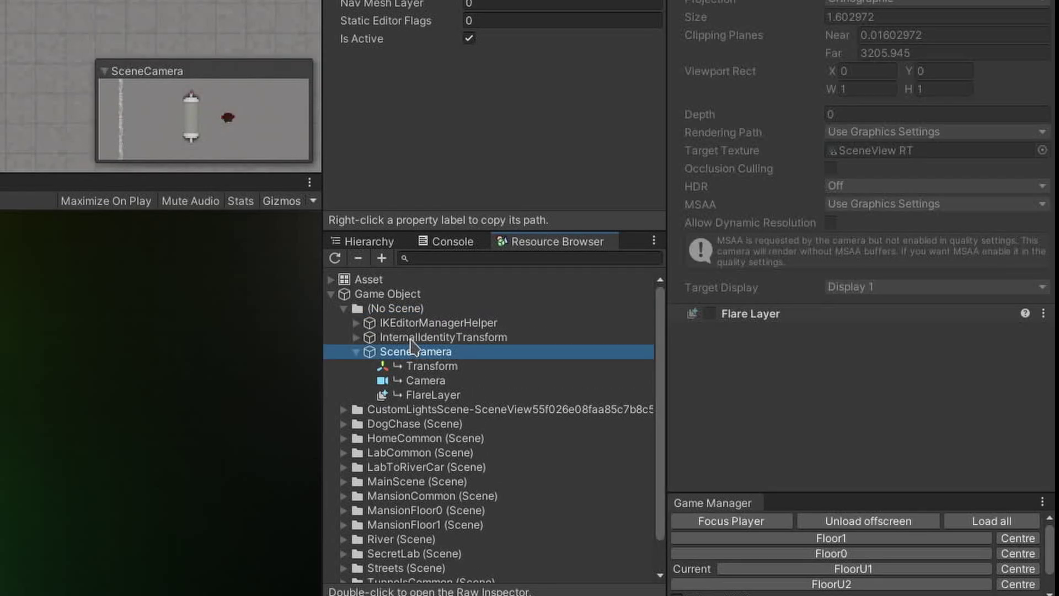
left_click(406, 325)
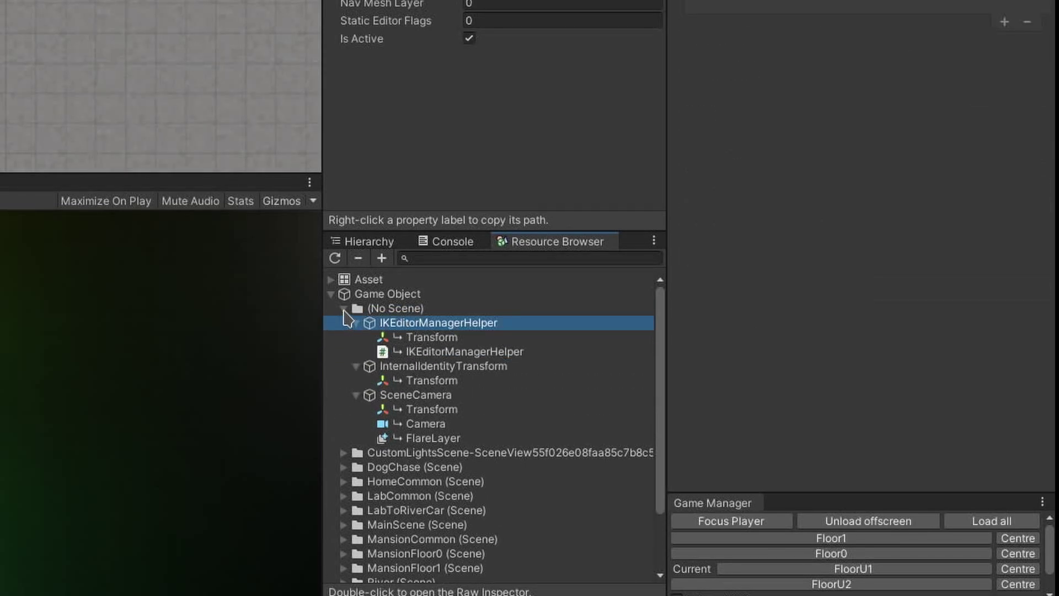
left_click(343, 308)
Expand River > Origin and inspect Origin's Transform and the Floor0 object
left_click(343, 451)
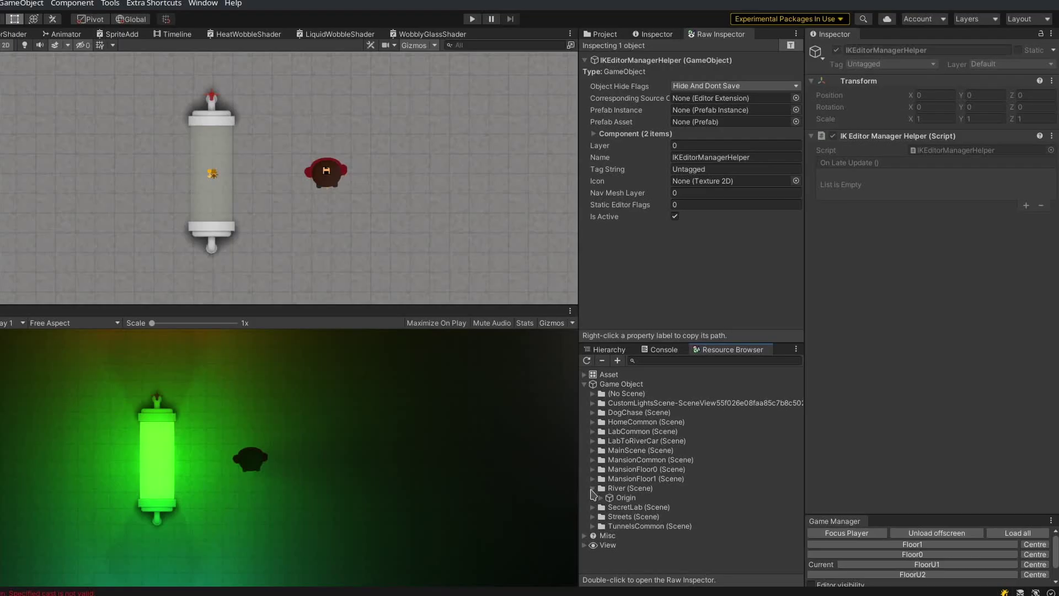
left_click(626, 498)
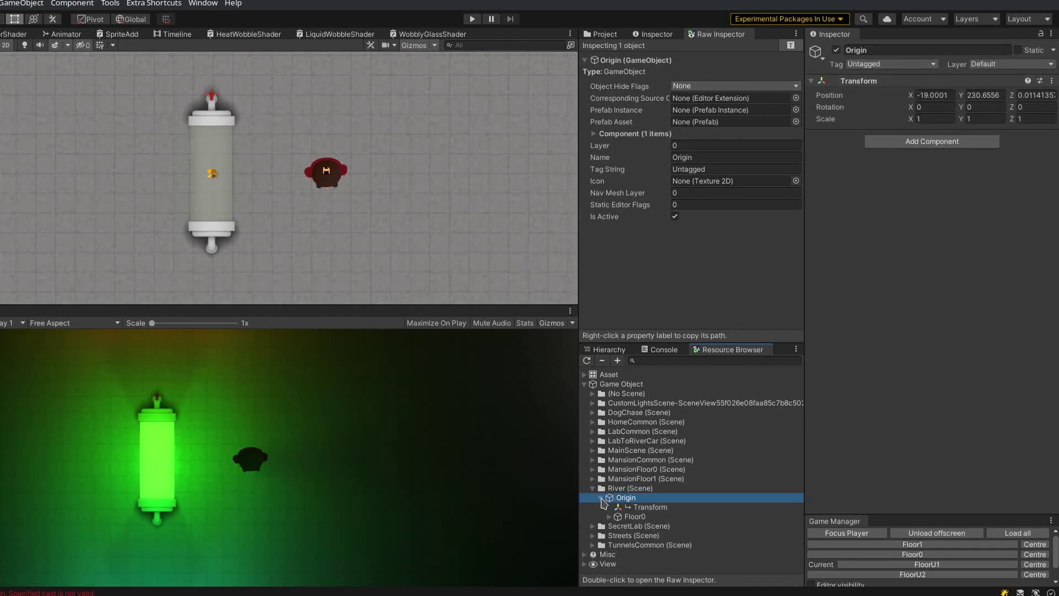
left_click(641, 507)
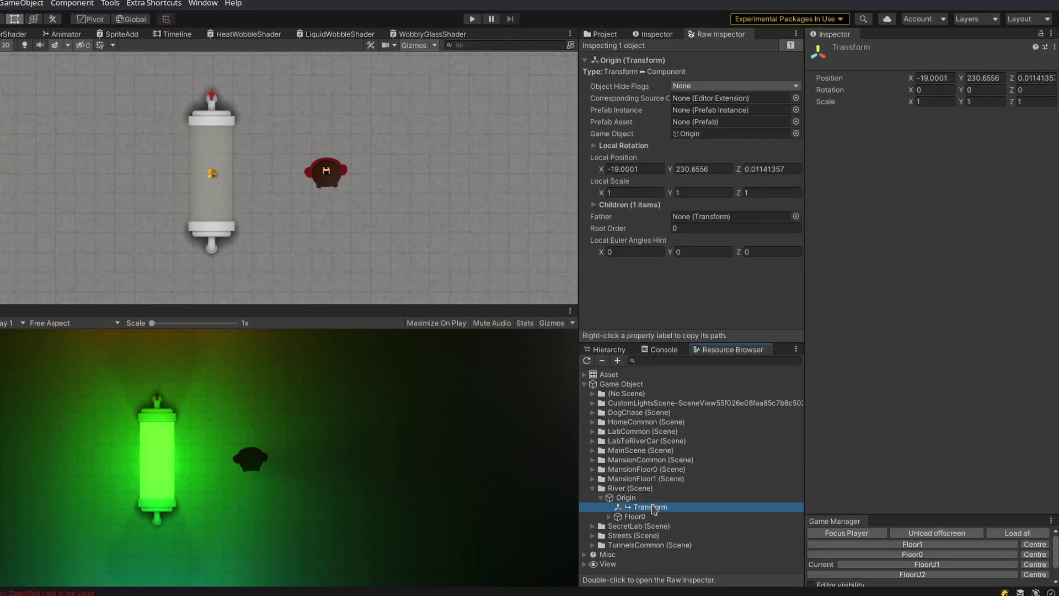
left_click(639, 517)
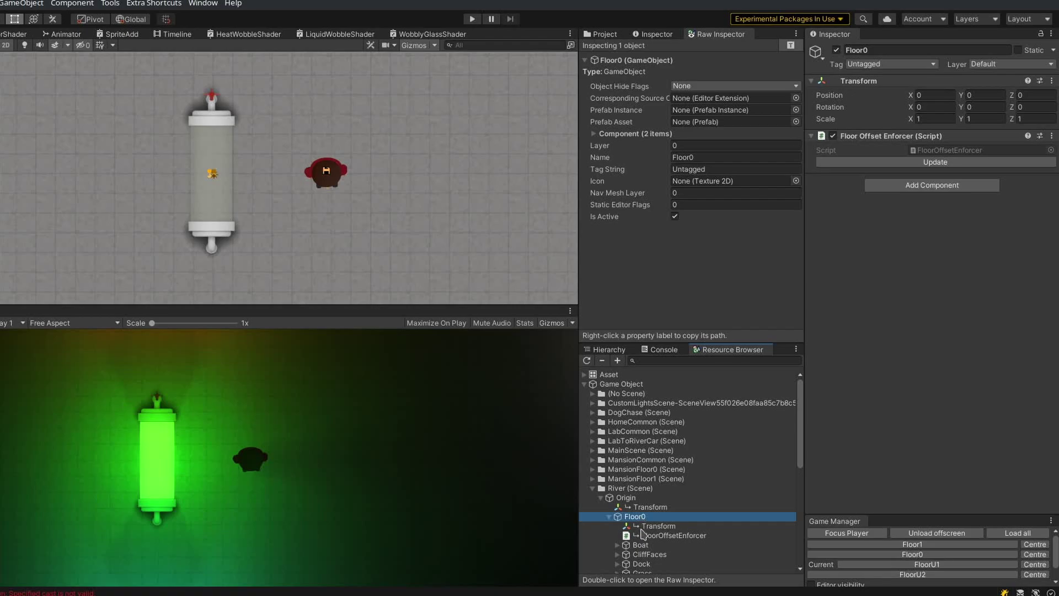
scroll(648, 551, "down", 3)
scroll(649, 552, "up", 3)
Expand View > (Main Window) > (MainView), both SplitViews and both Docks, then inspect Resource Browser
left_click(585, 384)
left_click(330, 324)
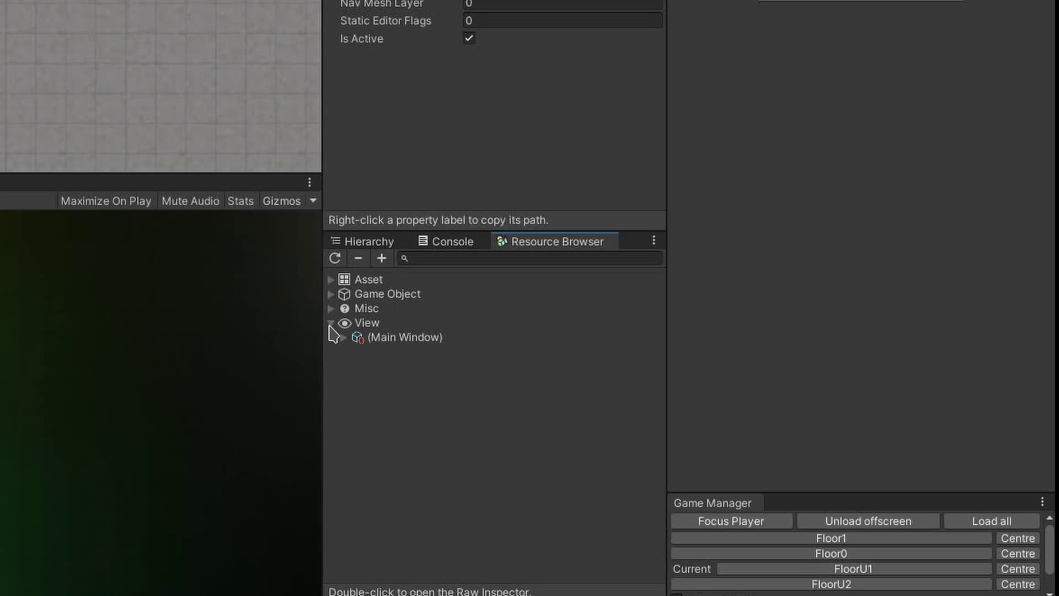
left_click(343, 337)
left_click(355, 352)
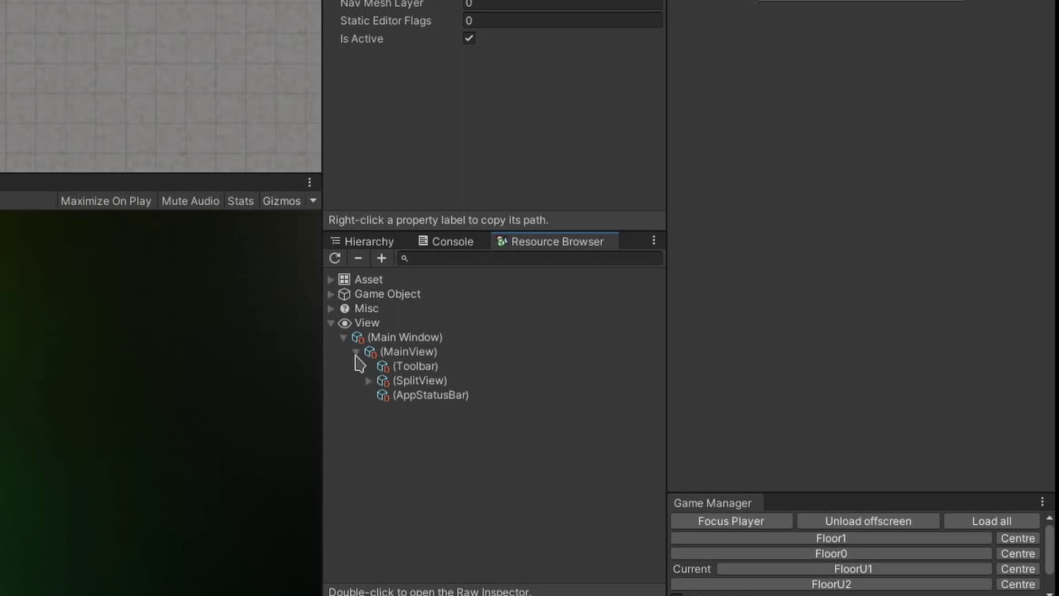
left_click(369, 381)
left_click(381, 409)
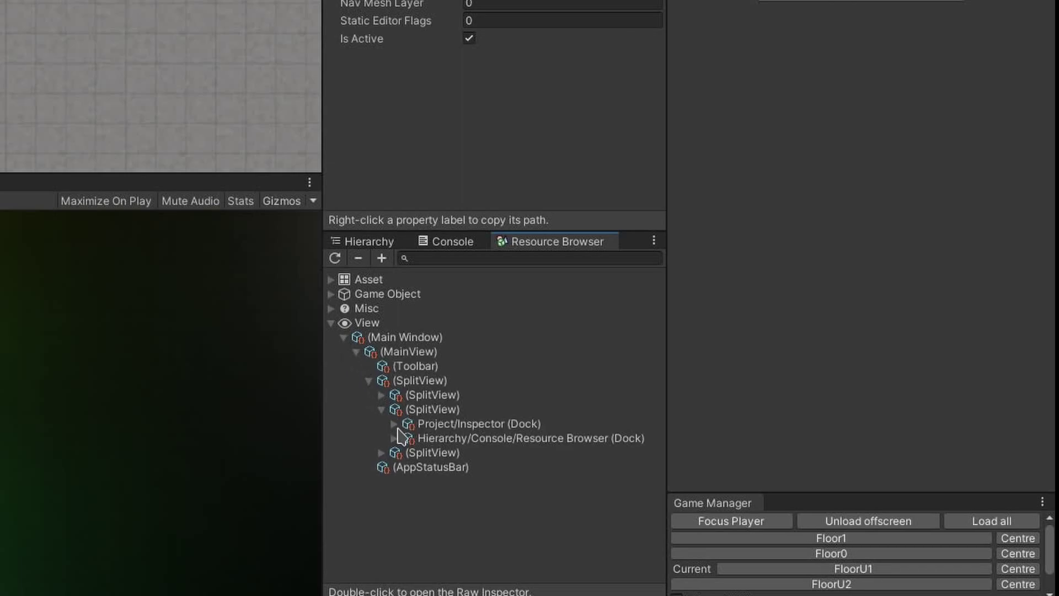
left_click(394, 423)
left_click(394, 466)
left_click(409, 466)
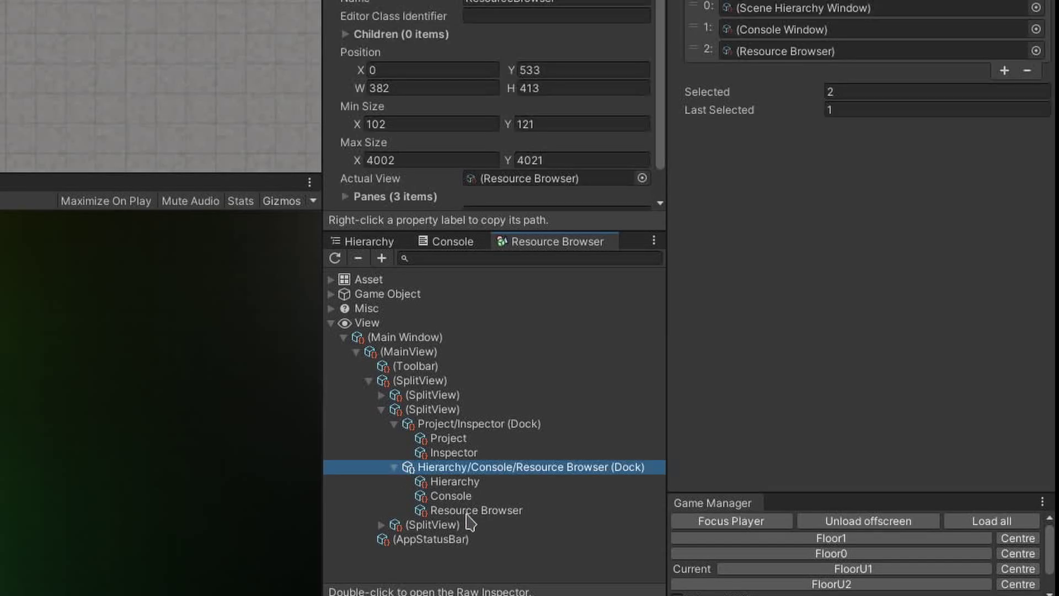
left_click(466, 512)
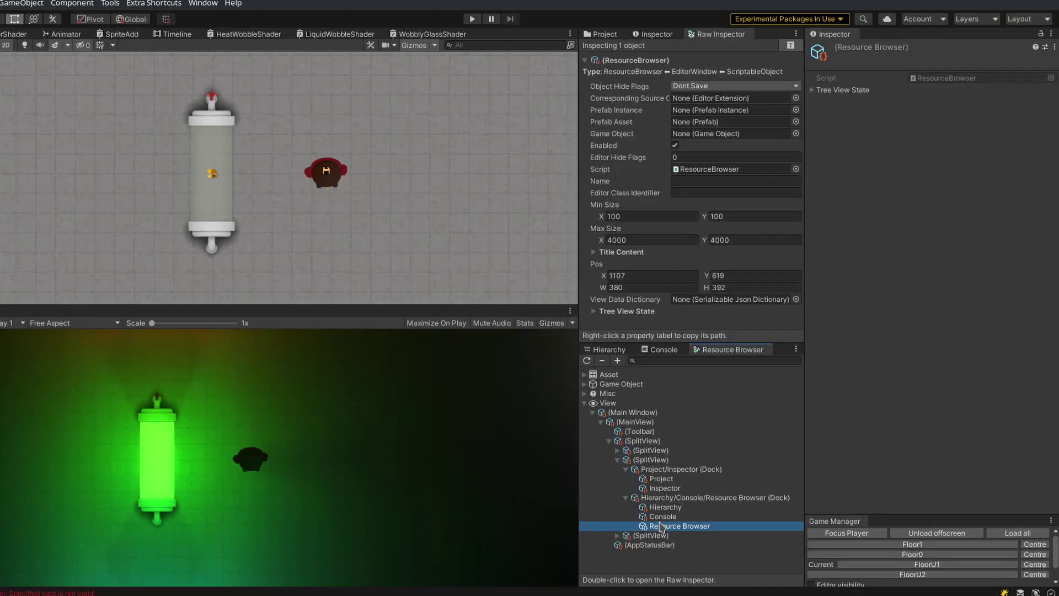
Expand Title Content and briefly edit the title text, reverting it to Resource Browser
left_click(701, 42)
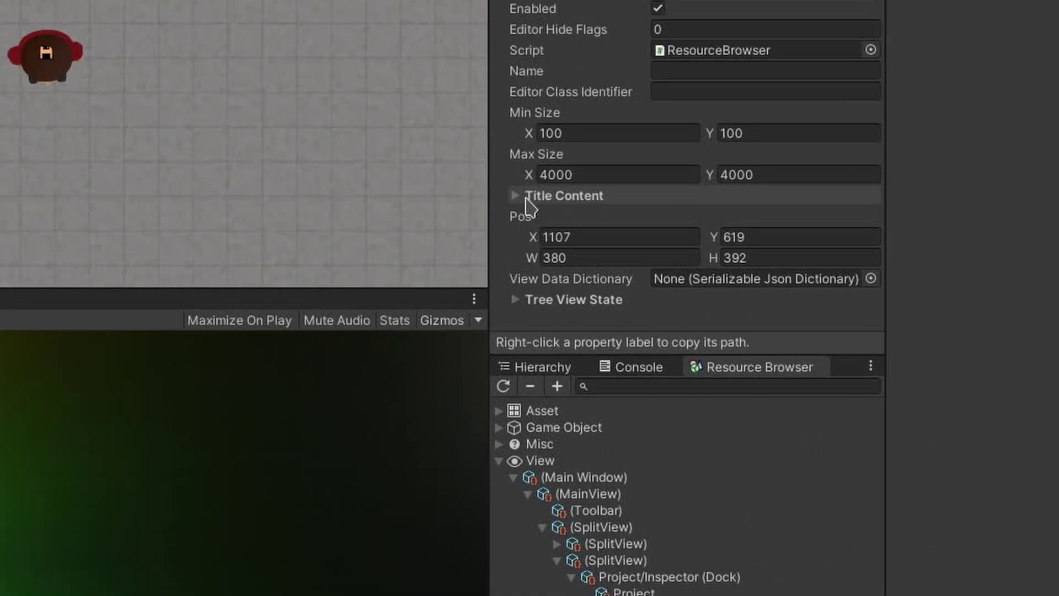
left_click(596, 252)
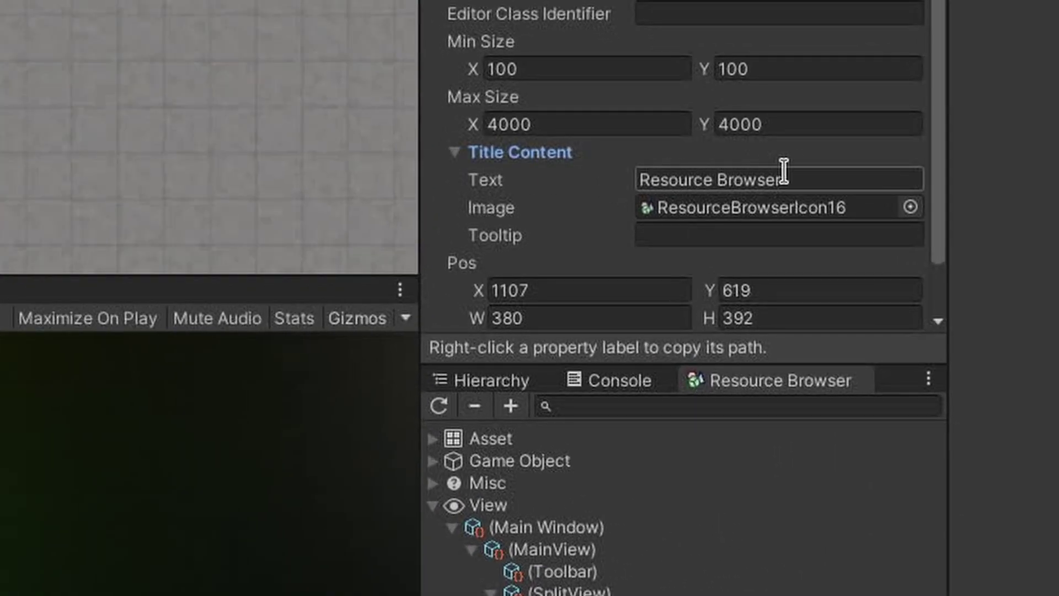
left_click(816, 178)
type("222")
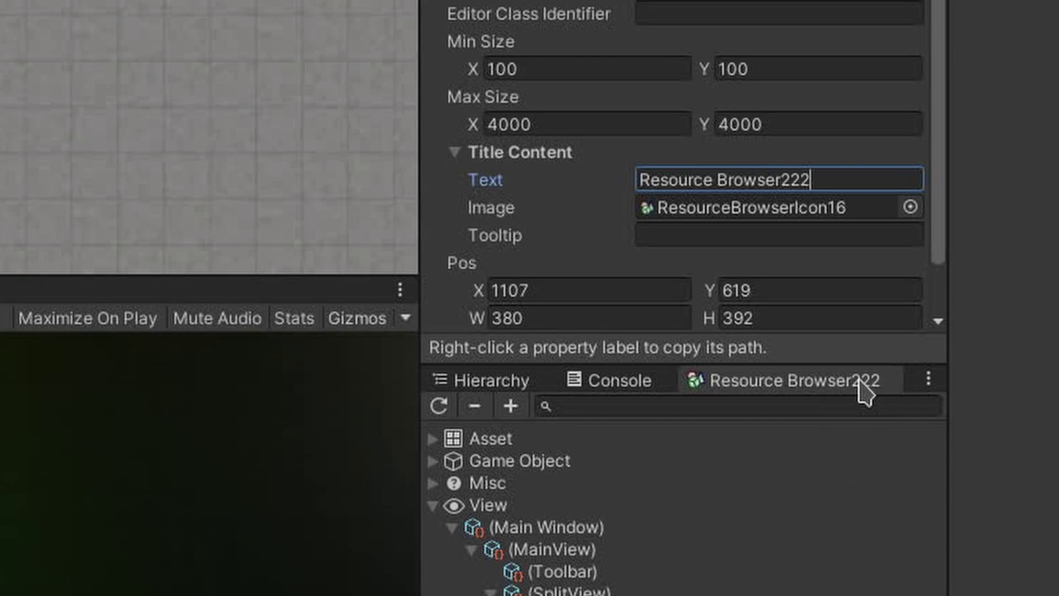
key("BackSpace")
key("BackSpace")
key("BackSpace")
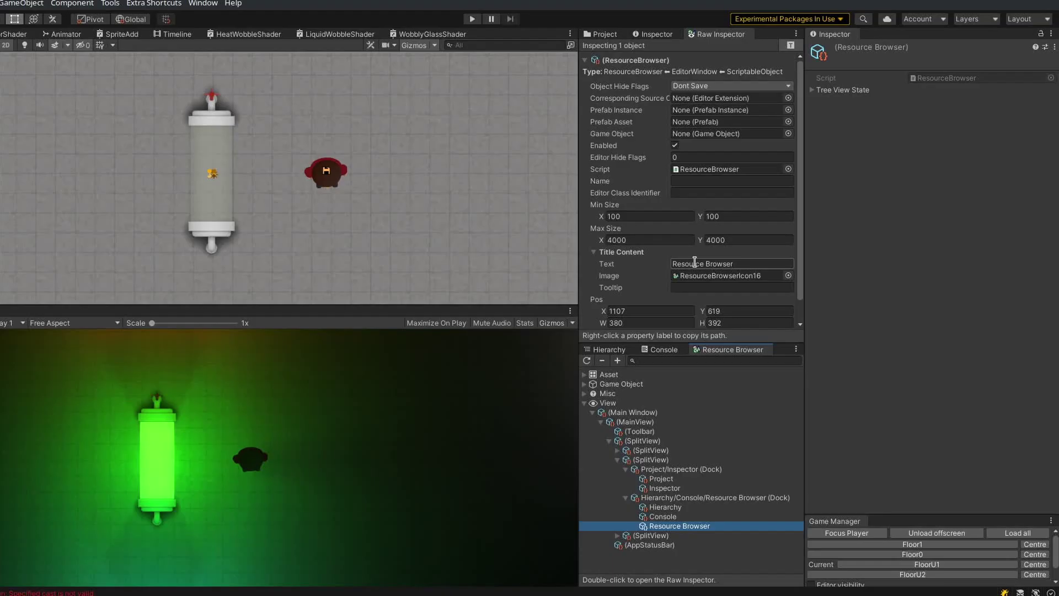
Copy the Text property's path into the text editor, then copy the Resource Browser's instance ID
right_click(609, 265)
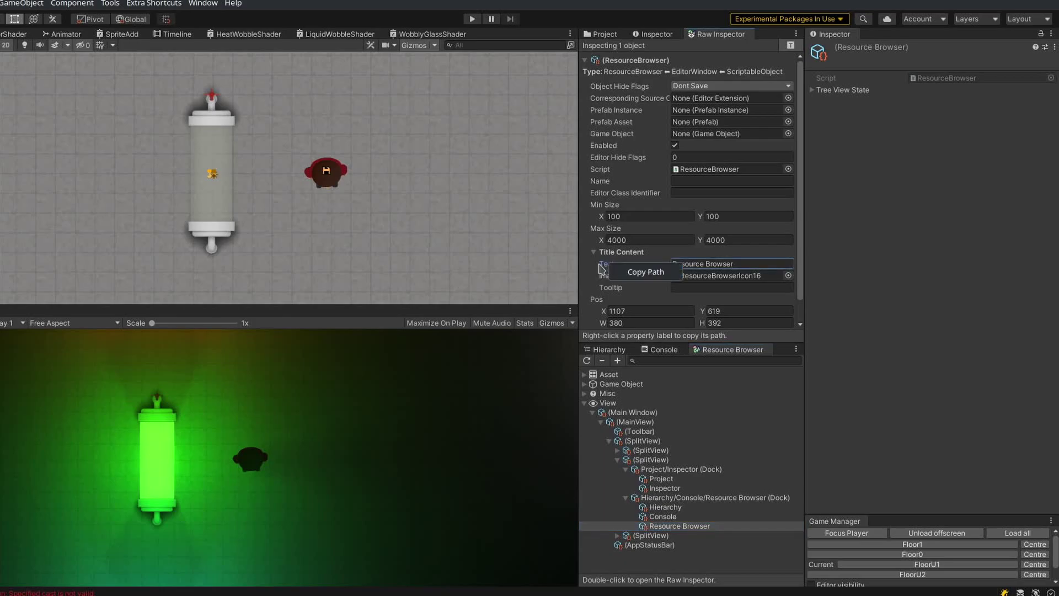
left_click(651, 273)
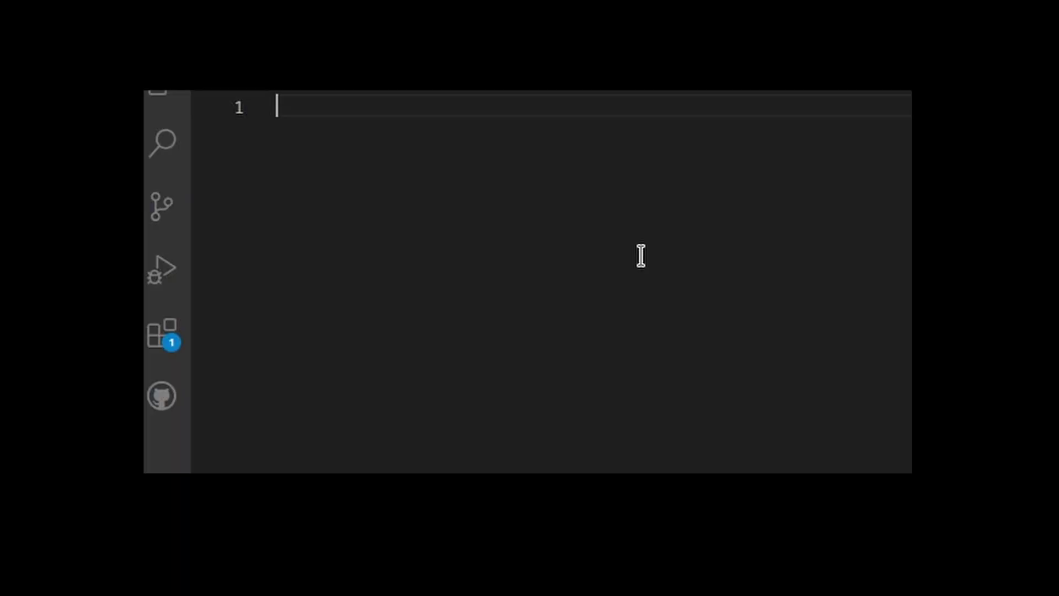
type("m_TitleContent.m_Text")
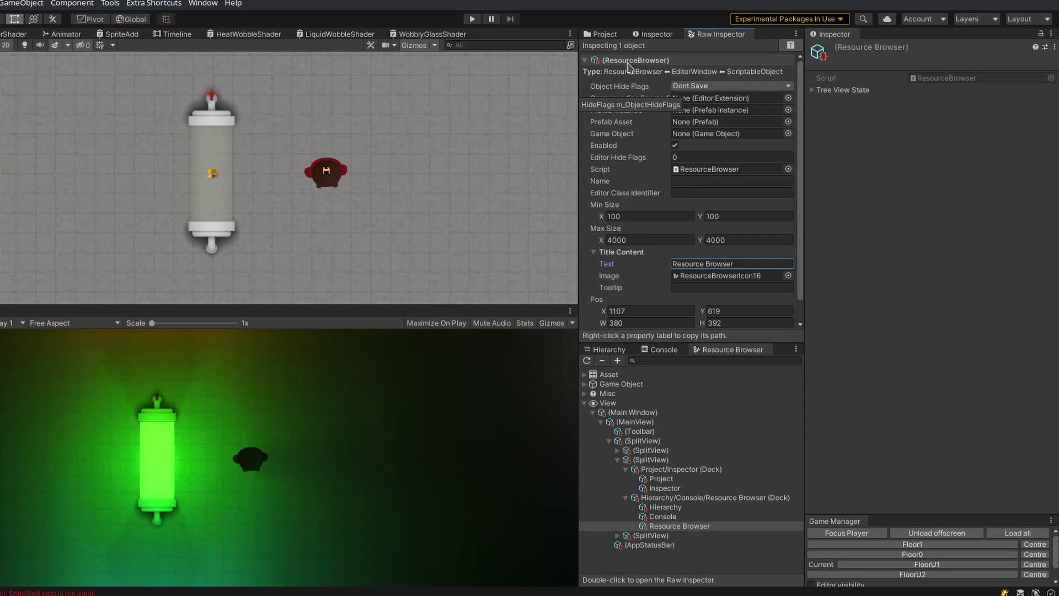
right_click(655, 60)
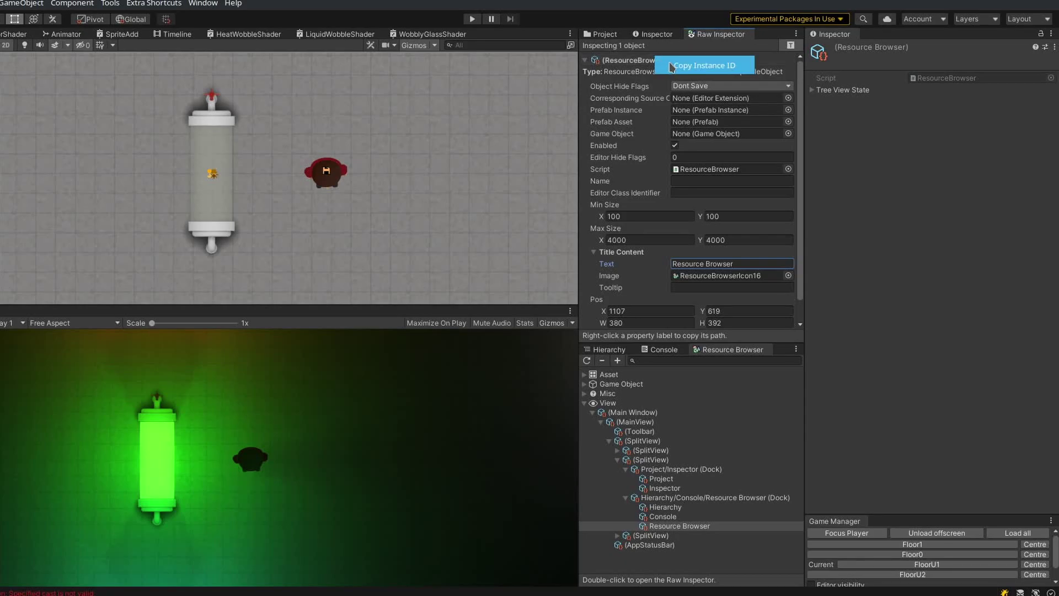
left_click(689, 65)
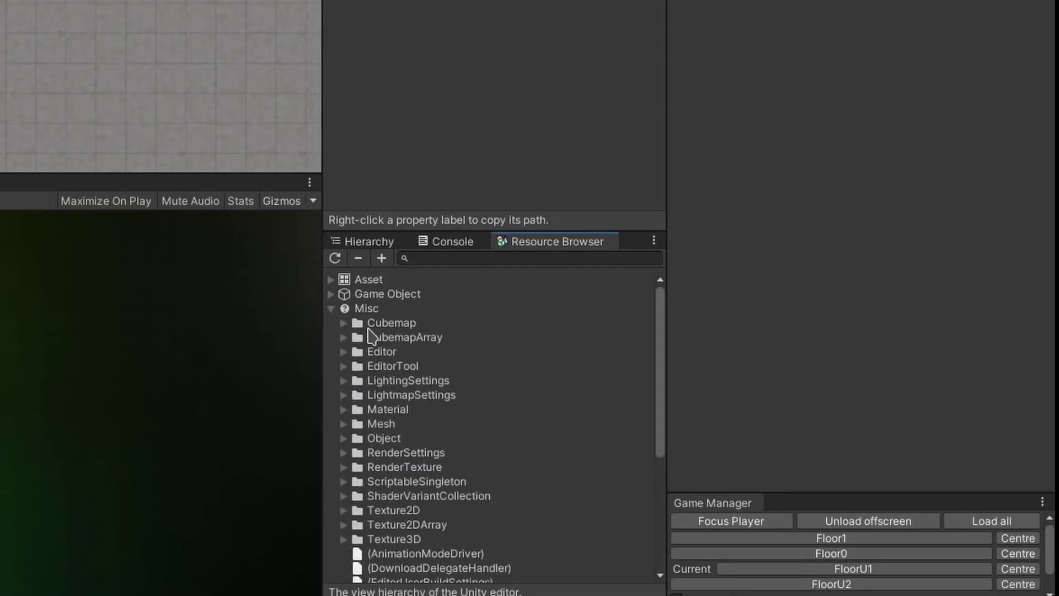
Expand Misc and inspect entries like (GraphGUI), MainStage, MonoManager and Editor User Settings
left_click(370, 325)
scroll(447, 496, "down", 5)
scroll(448, 503, "down", 3)
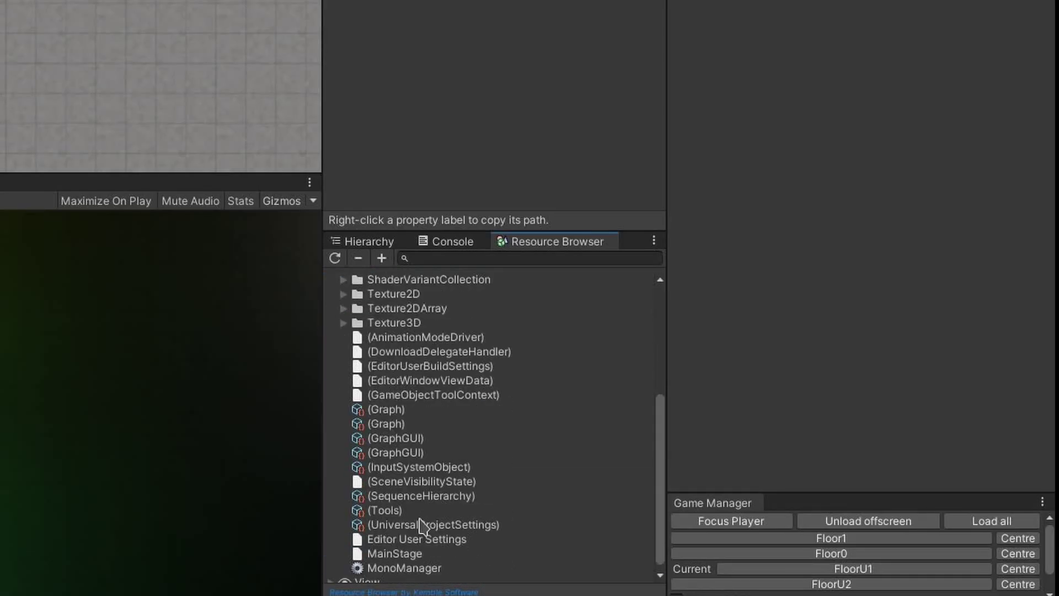
left_click(416, 559, "shift")
left_click(416, 430)
left_click(430, 489)
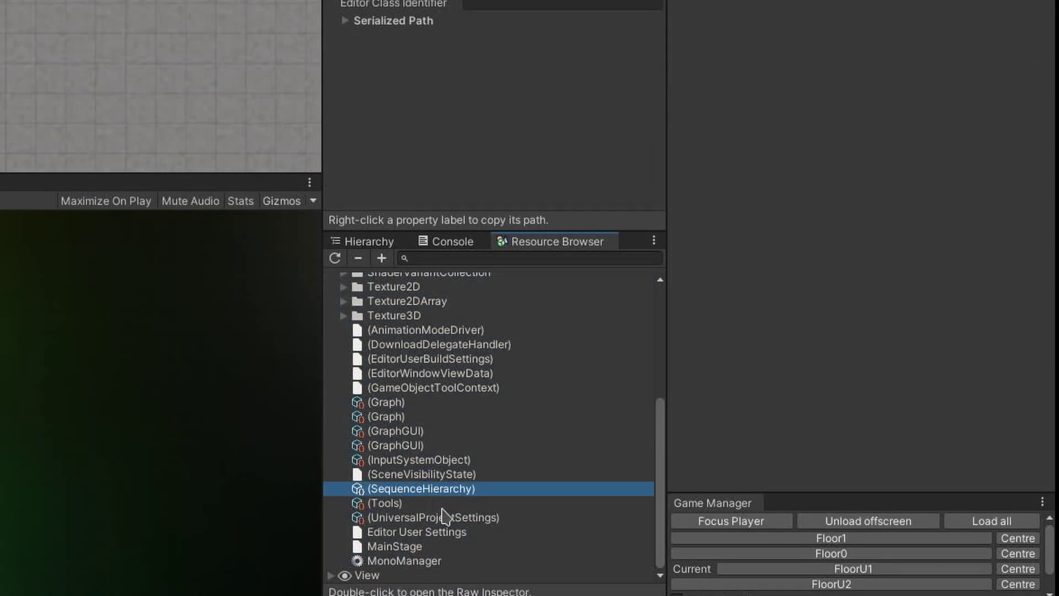
left_click(417, 518)
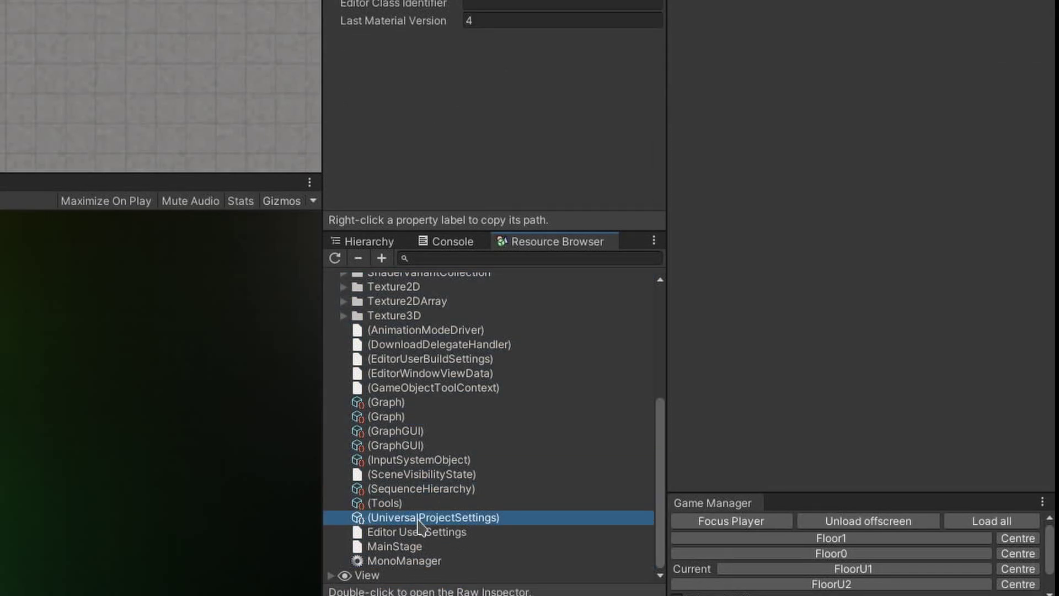
left_click(446, 533)
left_click(436, 547)
left_click(427, 560)
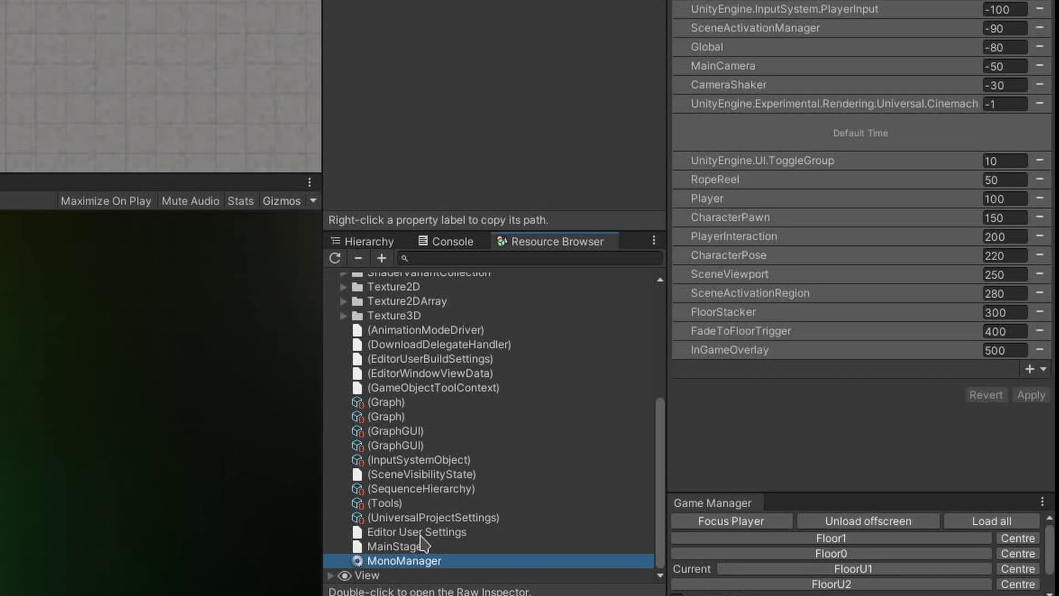
left_click(422, 533)
left_click(420, 330)
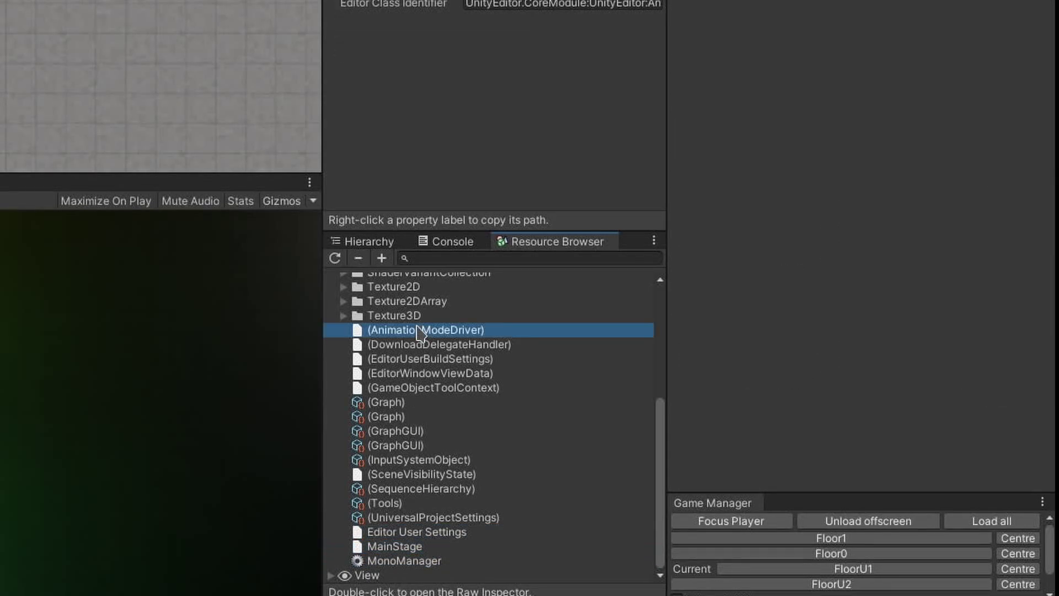
scroll(436, 391, "up", 4)
scroll(461, 485, "up", 3)
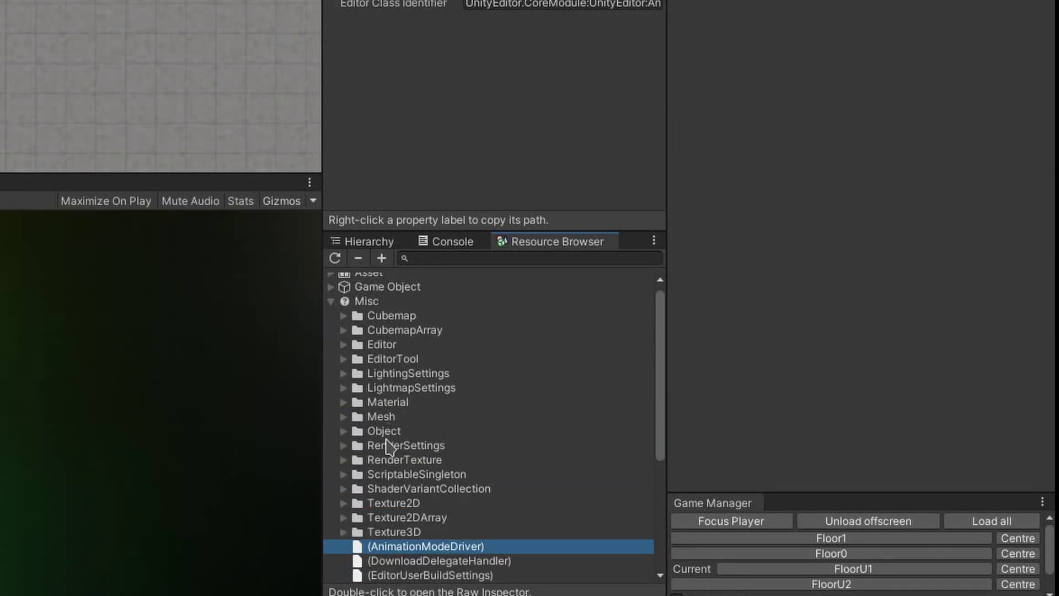
Expand the Material folder and its Sprites subfolder to list the Sprites/Default materials
left_click(343, 402)
scroll(433, 426, "down", 8)
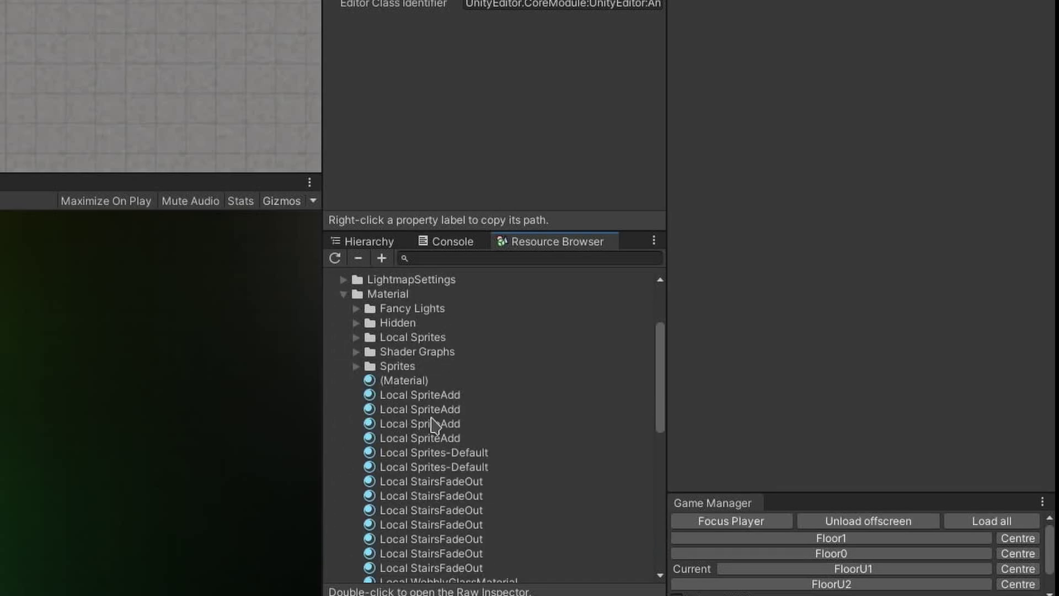
scroll(433, 426, "up", 3)
scroll(454, 430, "up", 2)
left_click(356, 365)
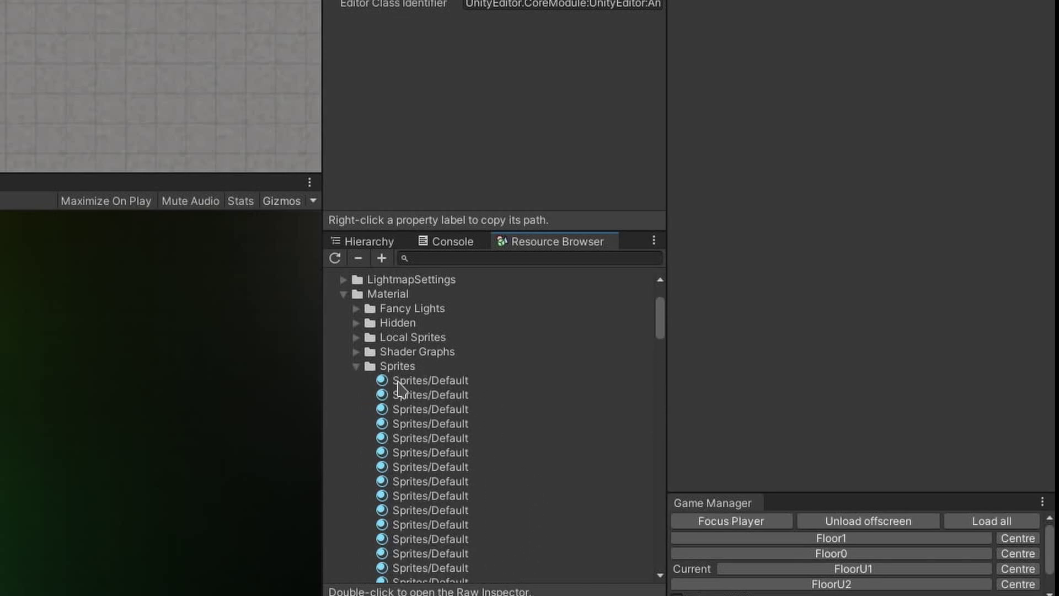
scroll(436, 467, "down", 3)
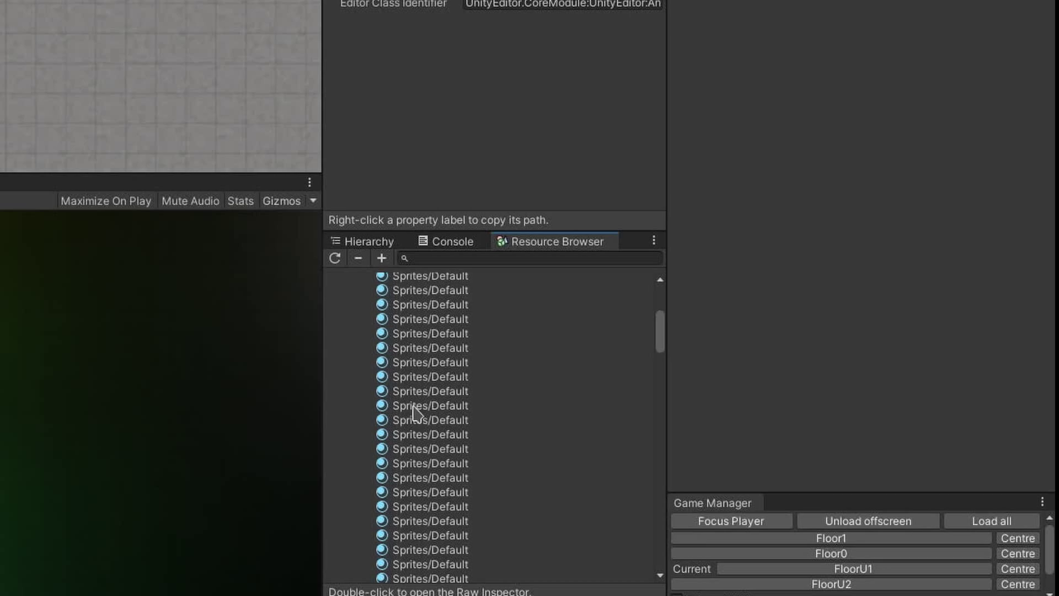
scroll(413, 409, "up", 6)
Search the Resource Browser for 'science' and expand all matching results
left_click(428, 258)
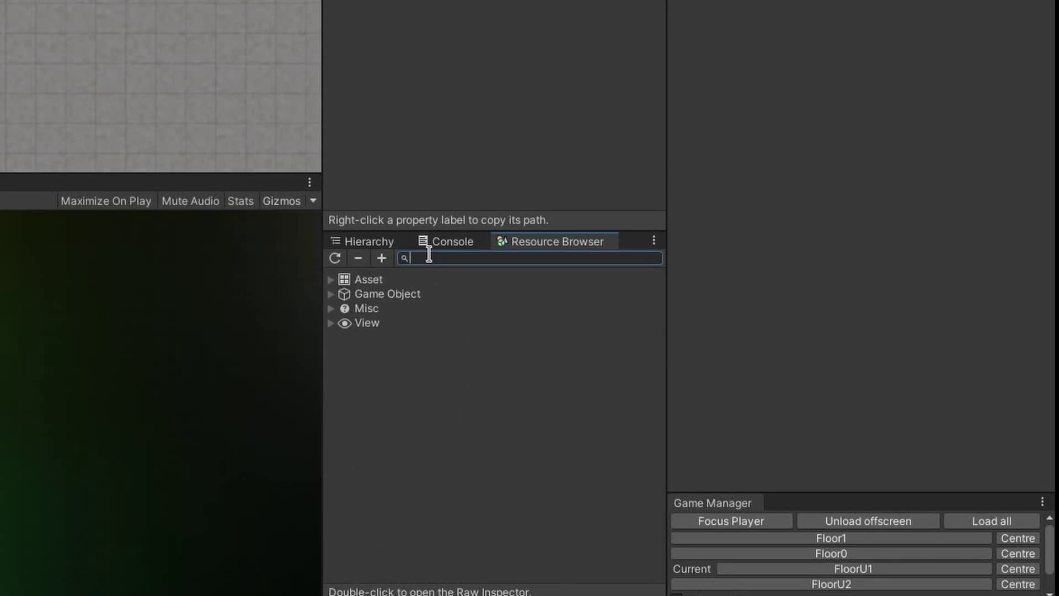
type("science")
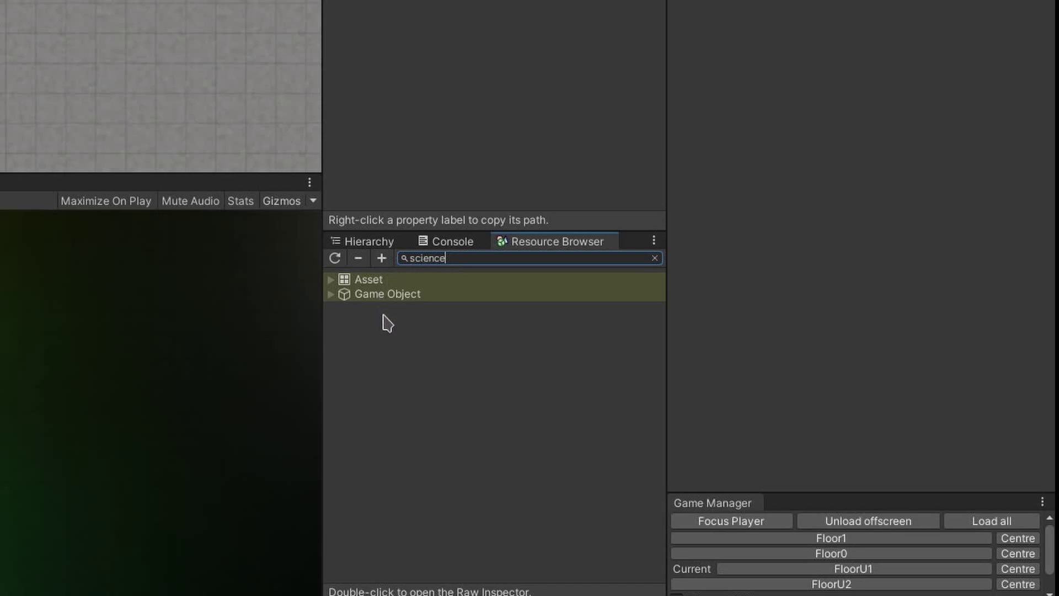
left_click(381, 258)
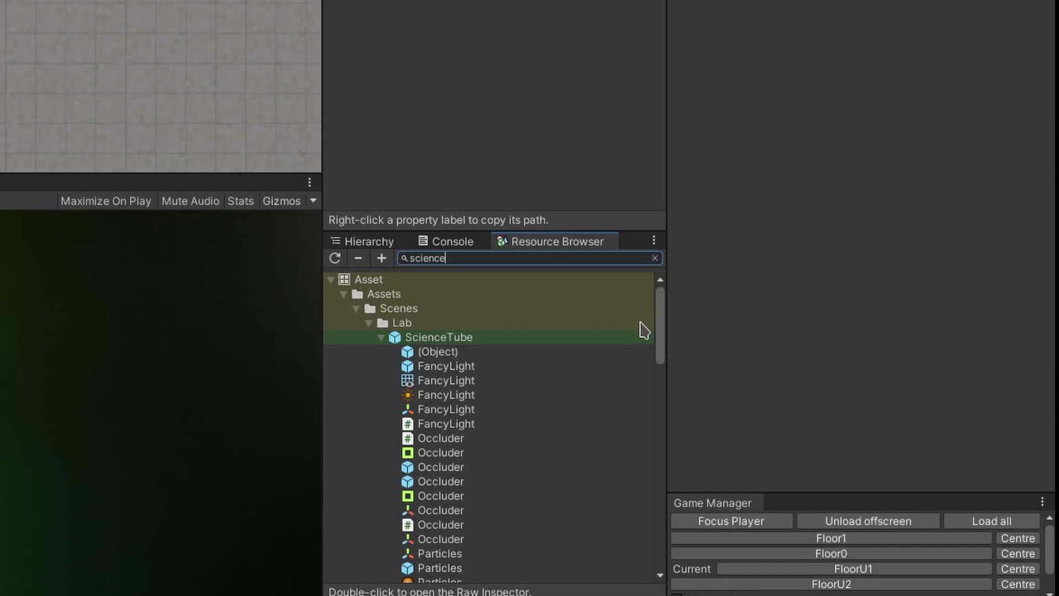
Clear the 'science' search and collapse the tree to the four top-level categories
left_click_drag(662, 334, 561, 339)
key("Escape")
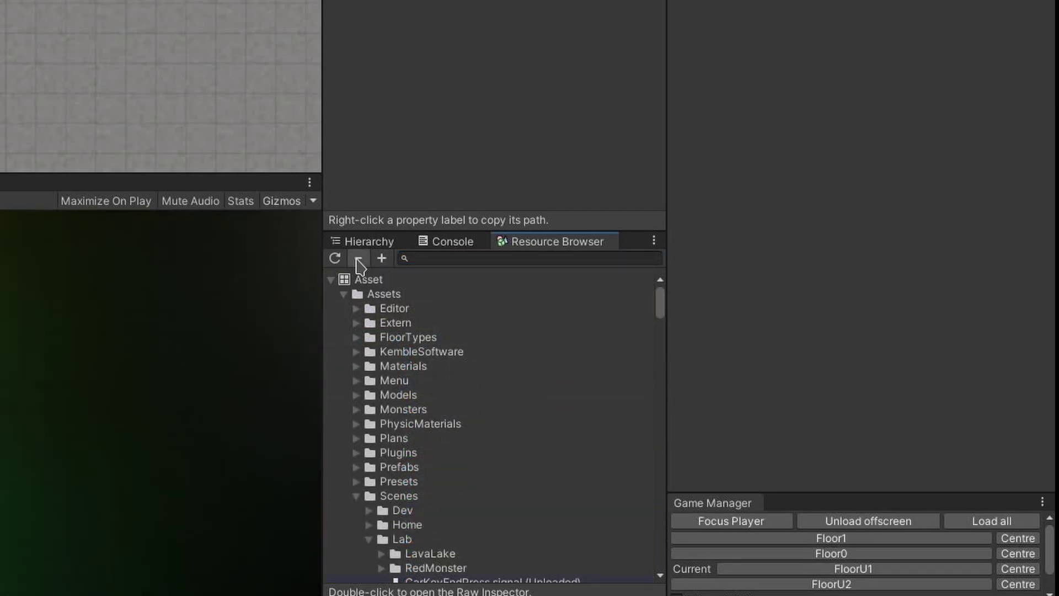
left_click(359, 260)
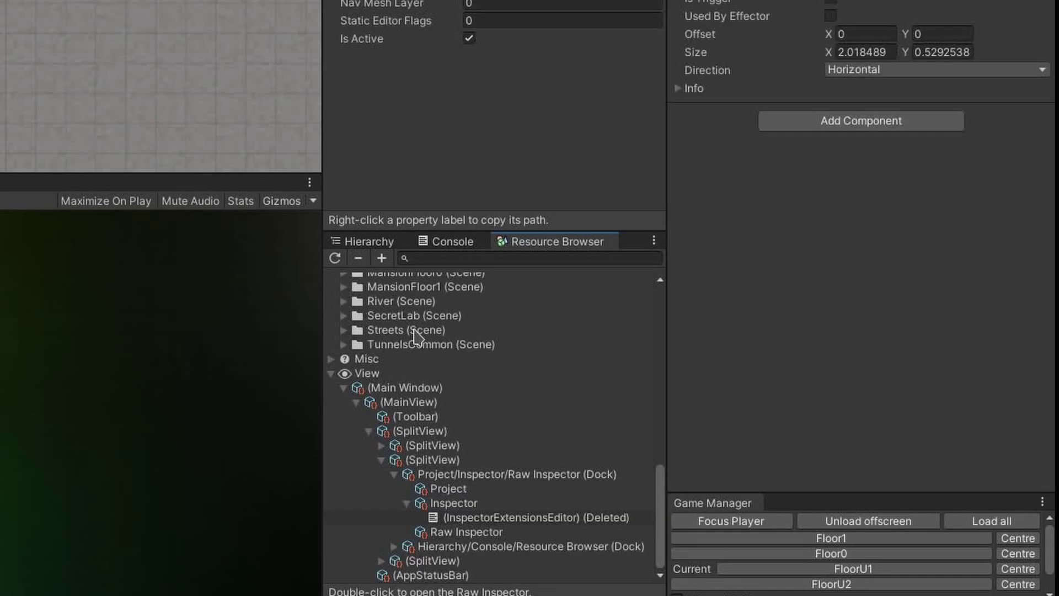
Refresh the tree and inspect the deleted GameObjectInspector, TransformInspector and CapsuleCollider2DEditor entries
left_click(335, 259)
left_click(521, 533)
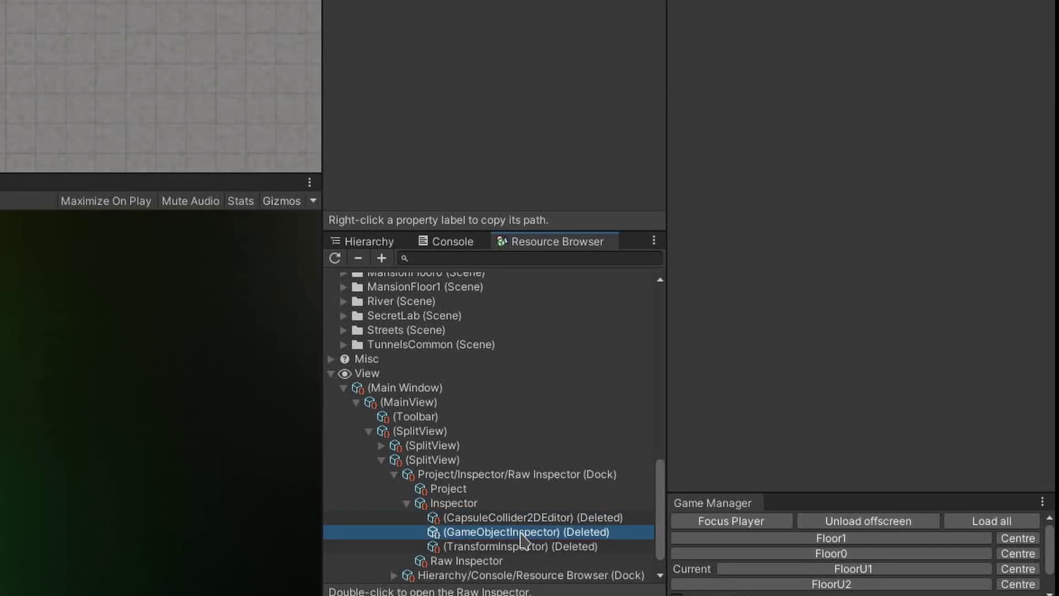
left_click(521, 549)
left_click(496, 518)
Refresh again to drop the deleted entries, then select the Streets (Scene) entry
scroll(496, 521, "down", 2)
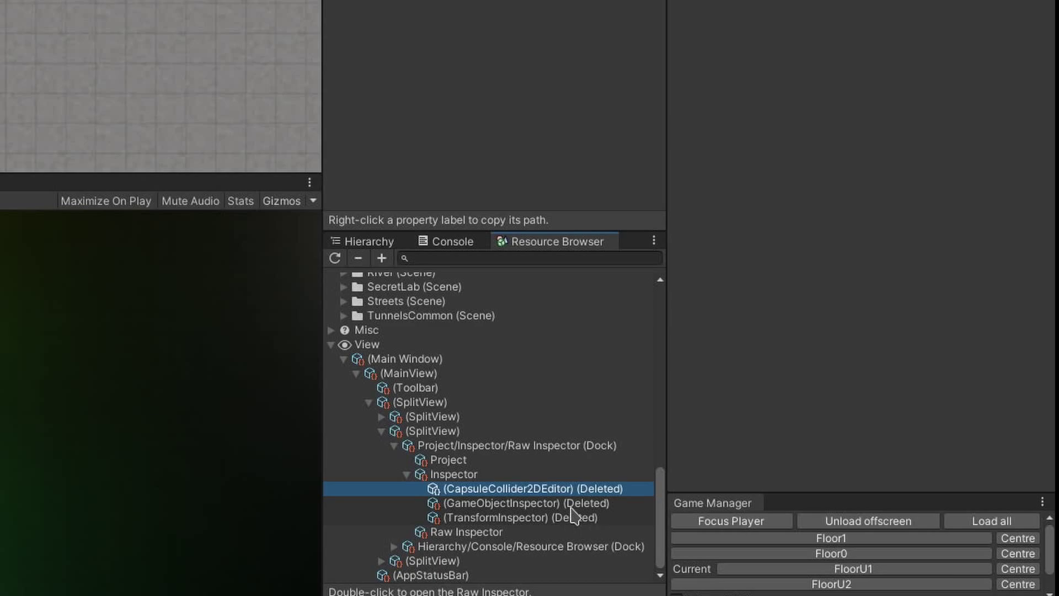
left_click(335, 258)
left_click(408, 344)
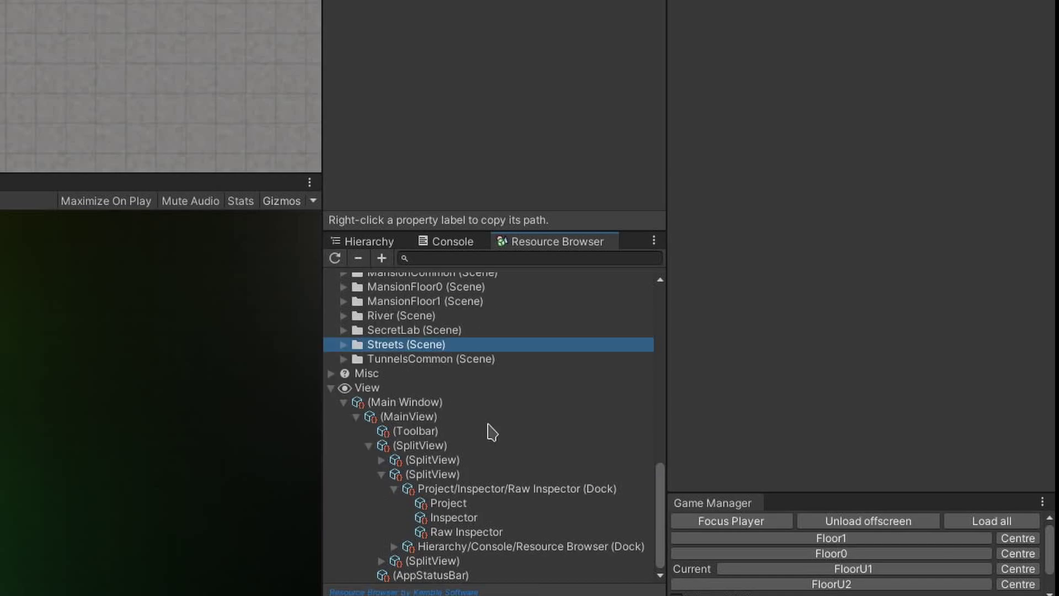